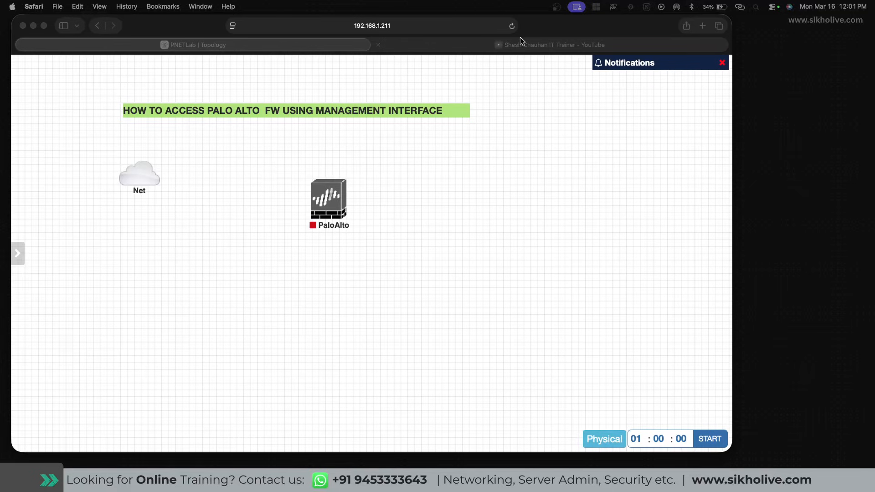
# Back in the lab topology, check the Net cloud's network type and close its settings unchanged.
pyautogui.click(513, 47)
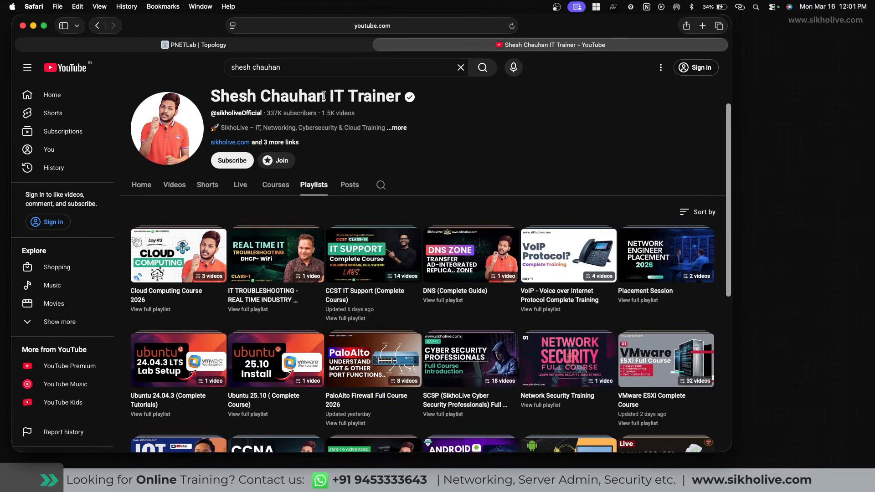
pyautogui.click(202, 46)
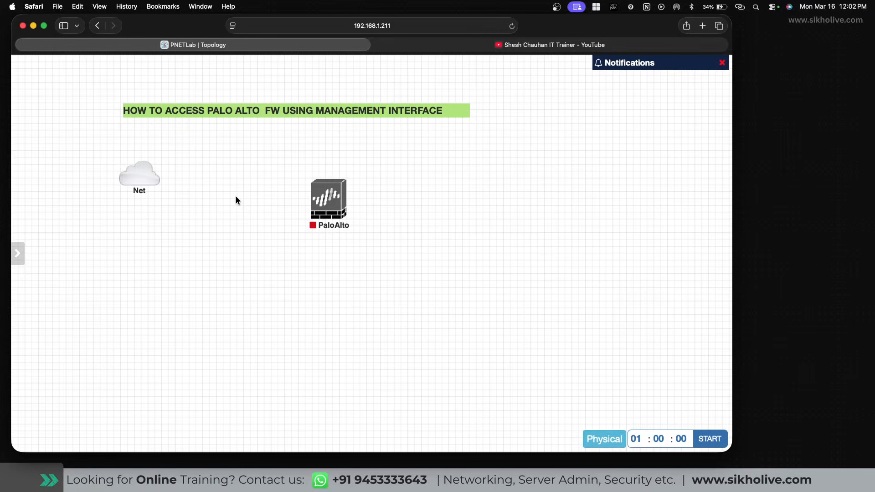
pyautogui.moveTo(154, 163)
pyautogui.click(145, 154)
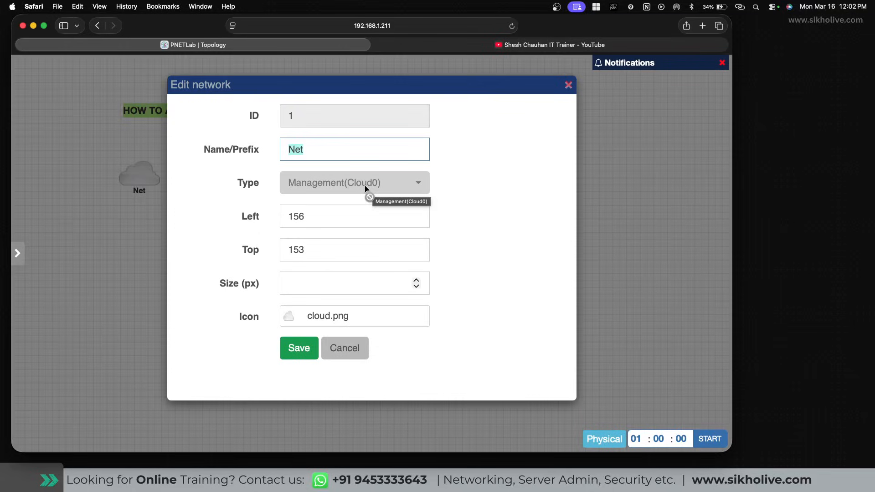
pyautogui.click(376, 182)
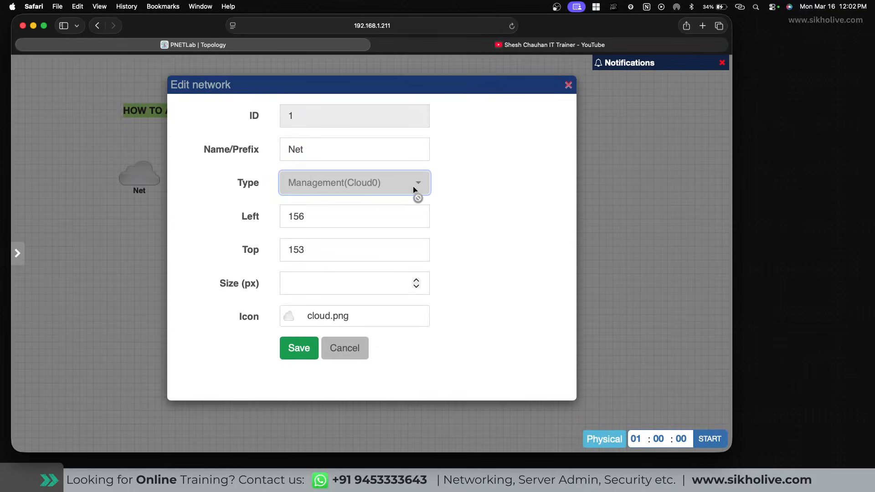
pyautogui.click(568, 85)
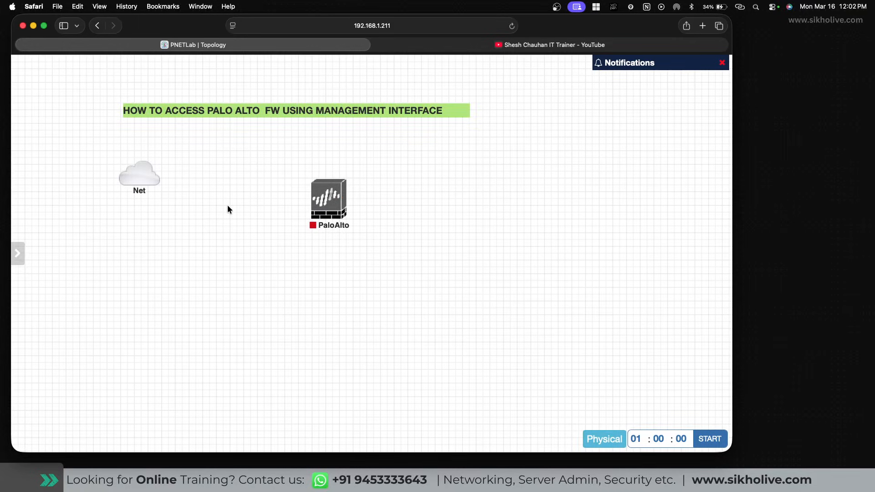
# Add a new network from the canvas menu, set its type to Management(Cloud0), and move the form right.
pyautogui.rightClick(212, 208)
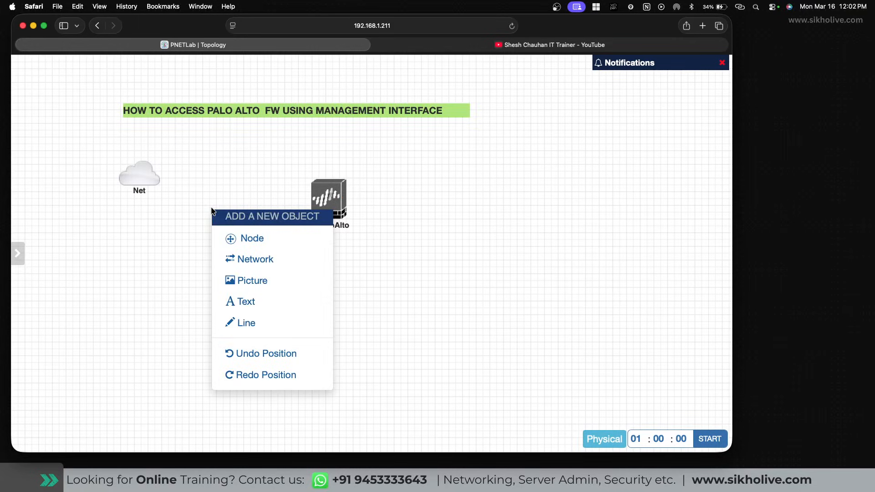
pyautogui.click(261, 260)
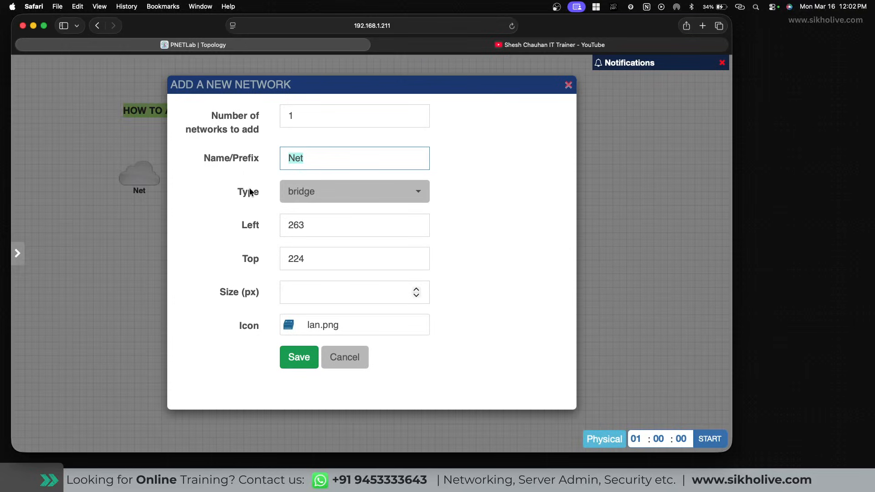
pyautogui.click(310, 192)
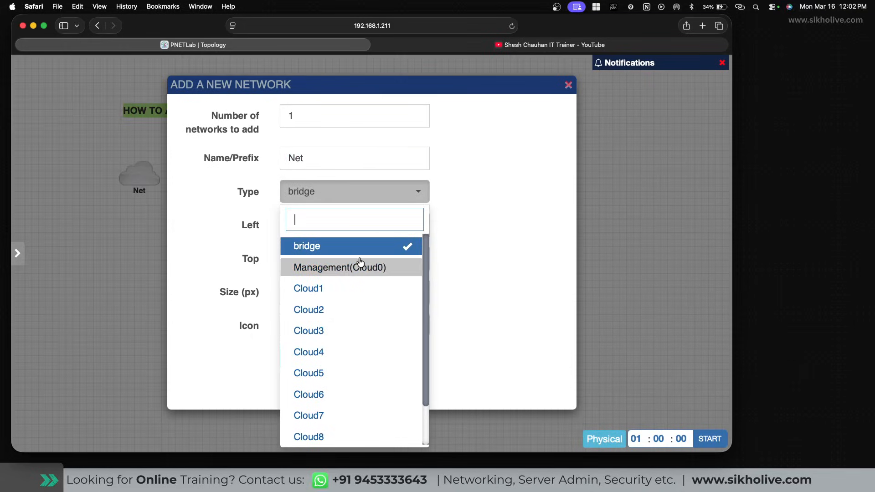
pyautogui.click(307, 268)
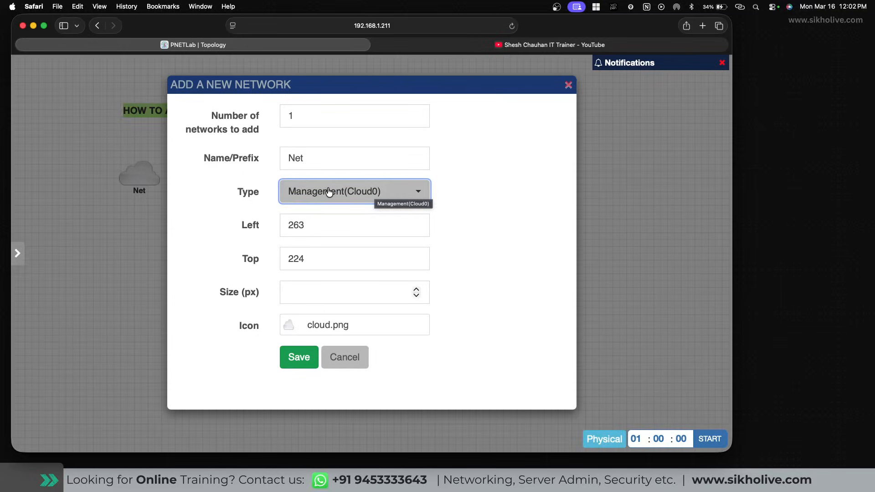
pyautogui.click(465, 189)
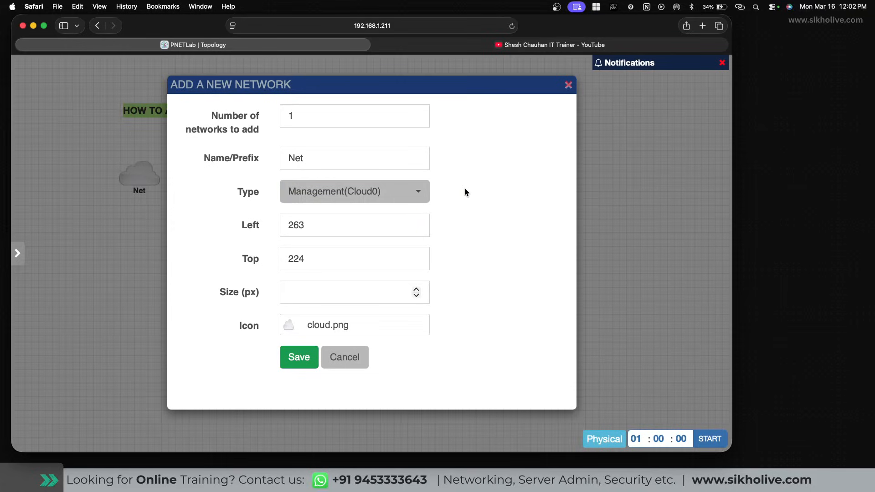
pyautogui.click(315, 191)
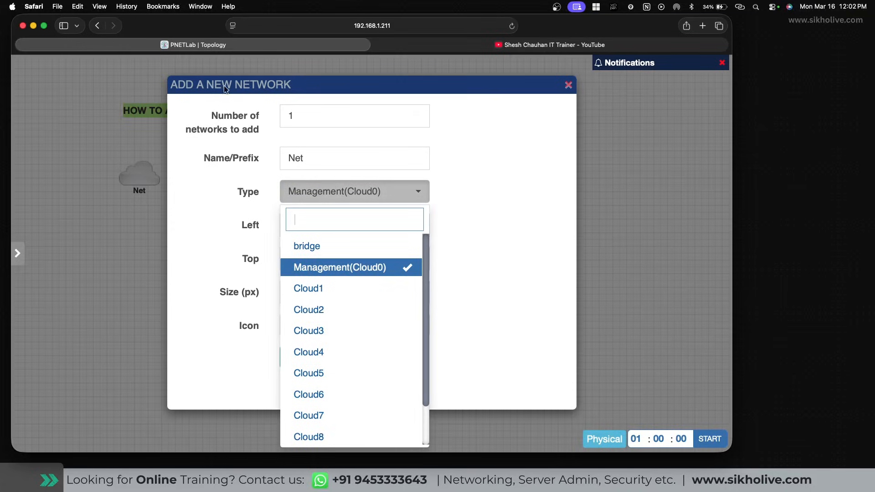
pyautogui.moveTo(243, 84); pyautogui.dragTo(500, 88)
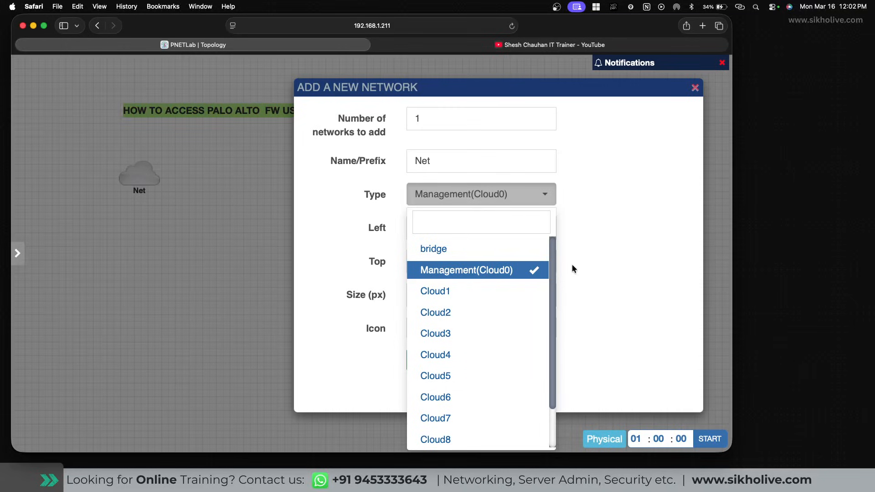
# Browse the network type list (Cloud1–Cloud_nat), then cancel the new network without saving.
pyautogui.click(592, 272)
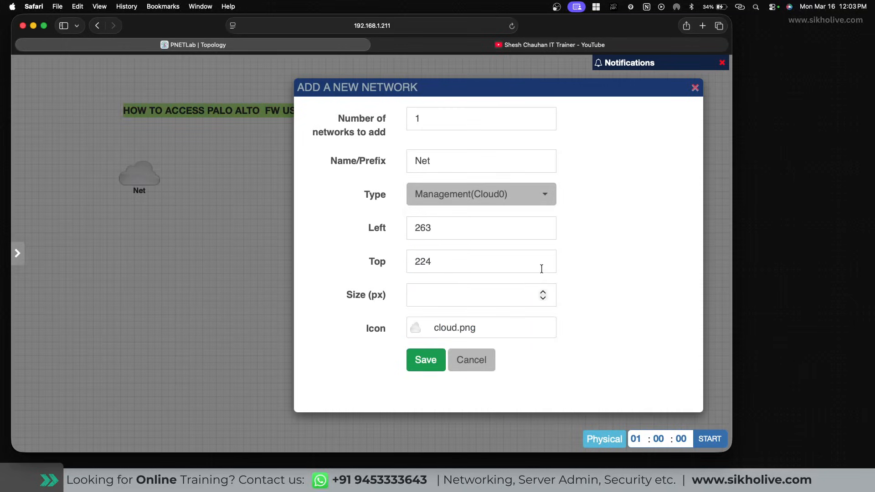
pyautogui.click(442, 194)
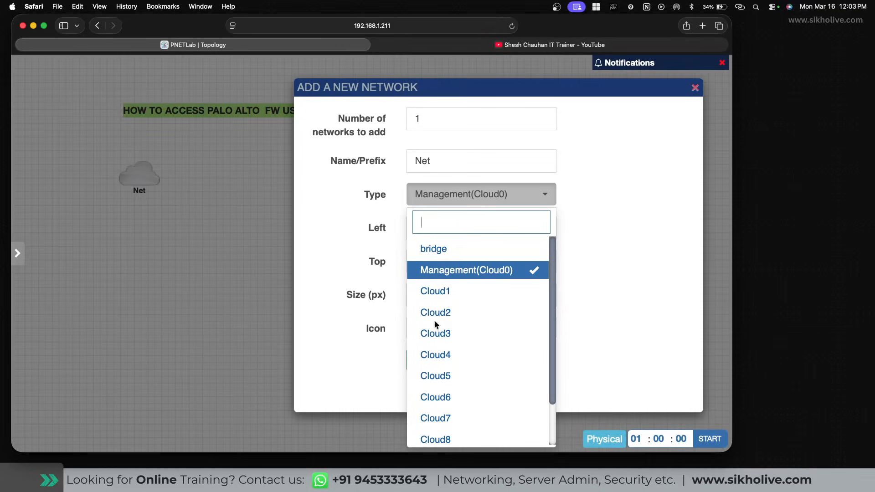
pyautogui.scroll(-3, 447, 357)
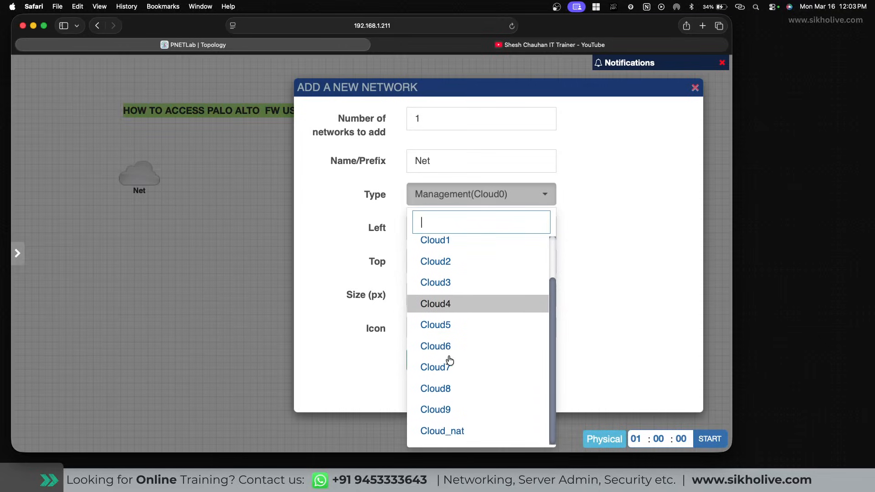
pyautogui.press('Escape')
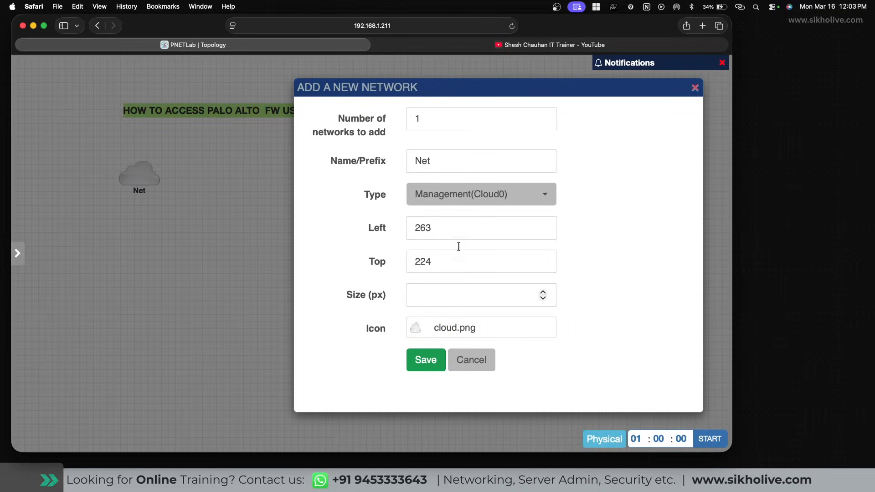
pyautogui.click(448, 219)
pyautogui.click(460, 194)
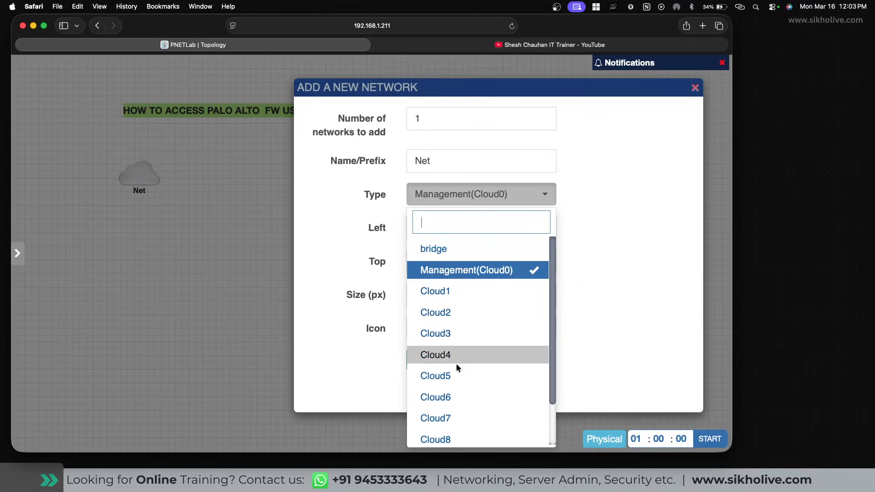
pyautogui.scroll(-2, 457, 401)
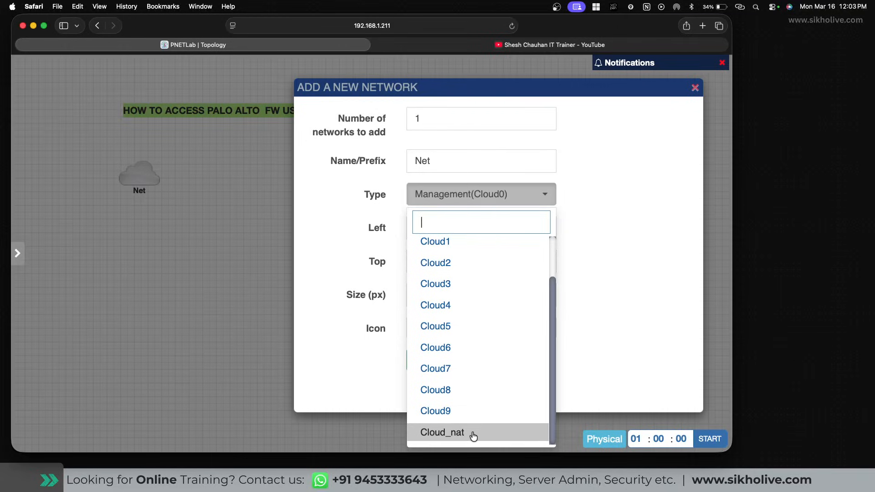
pyautogui.click(590, 210)
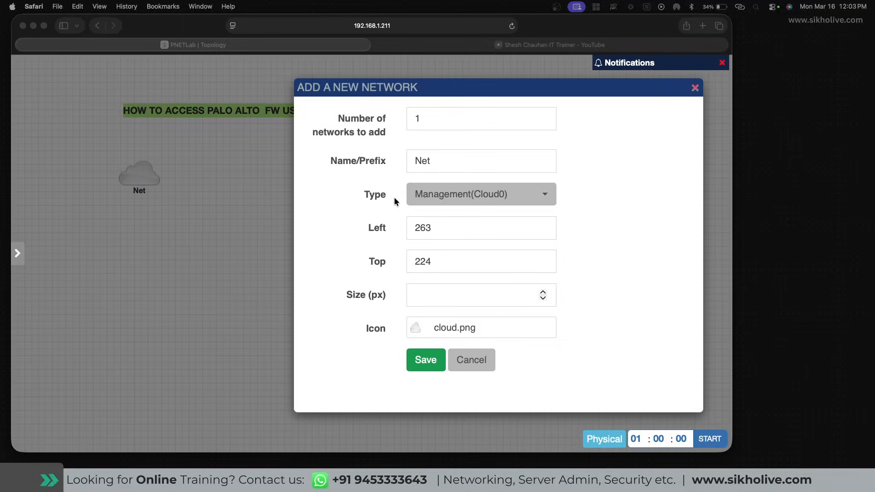
pyautogui.click(472, 360)
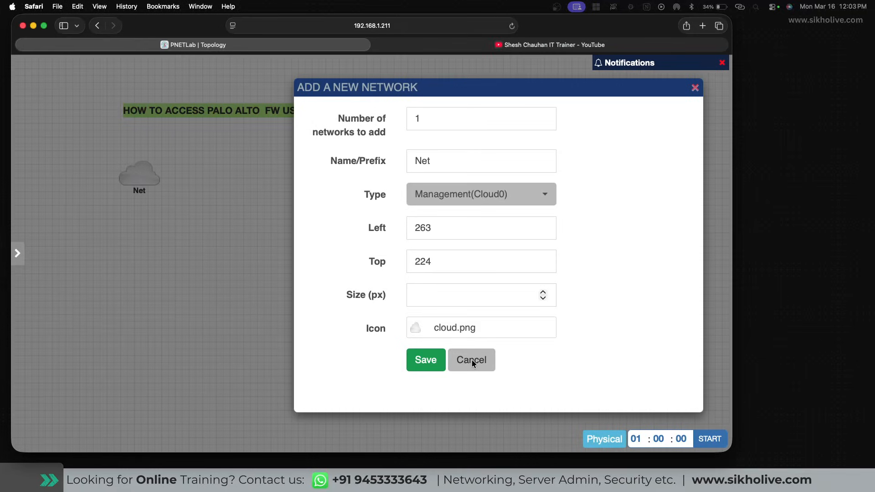
pyautogui.click(468, 363)
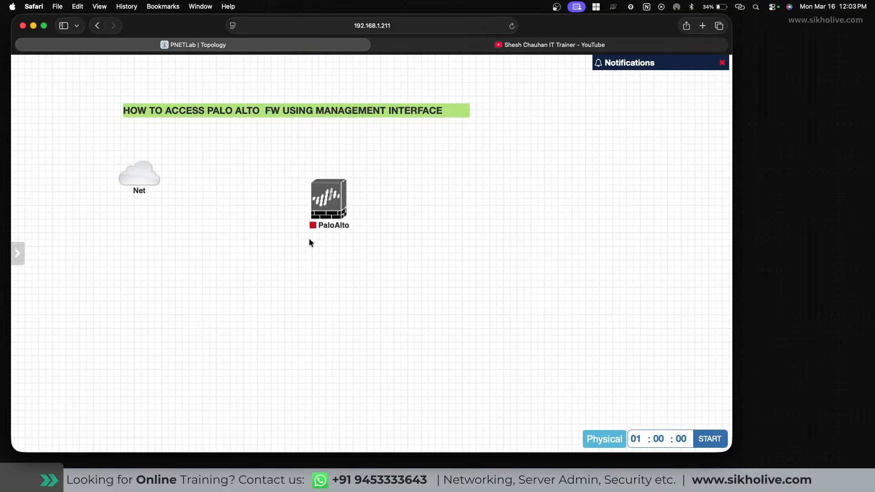
# Give the PaloAlto node 4 CPUs and 8000 MB of RAM and save it.
pyautogui.moveTo(157, 171)
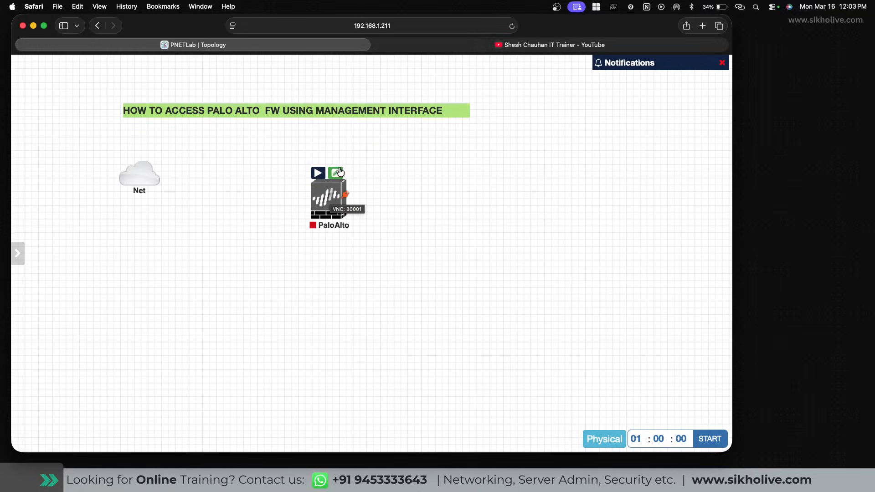
pyautogui.click(336, 175)
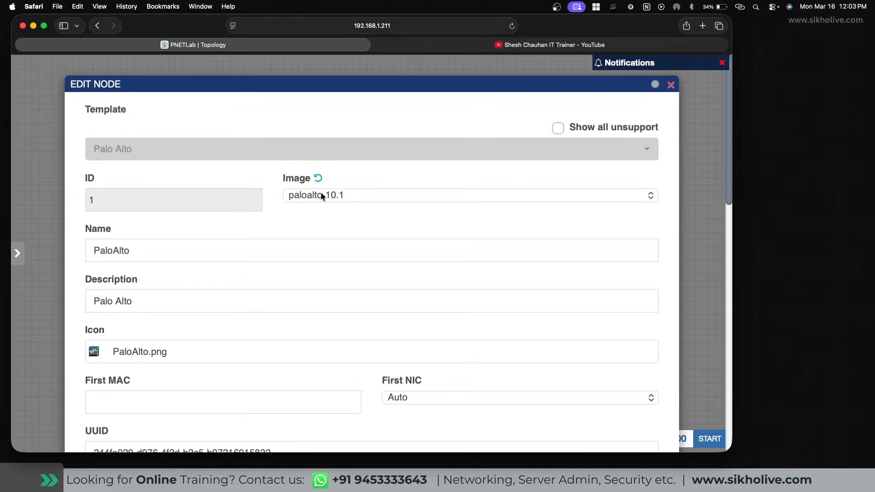
pyautogui.scroll(-5, 351, 212)
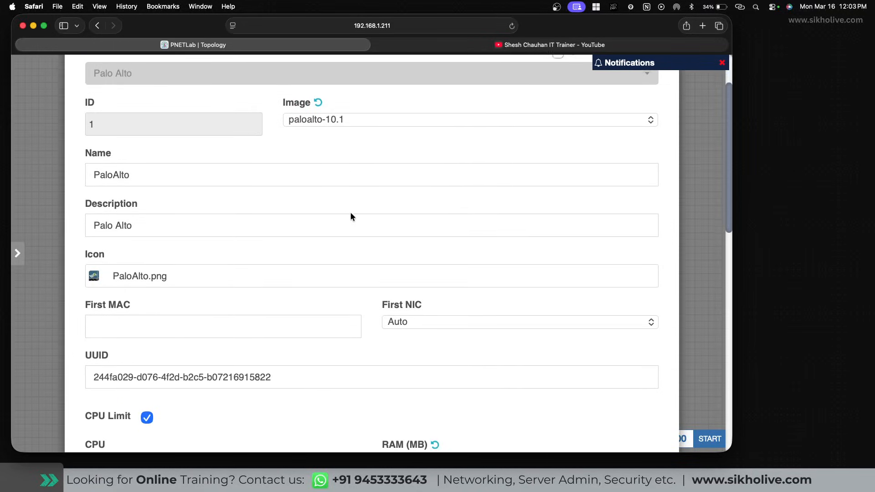
pyautogui.scroll(-2, 351, 212)
pyautogui.moveTo(101, 318); pyautogui.dragTo(83, 316)
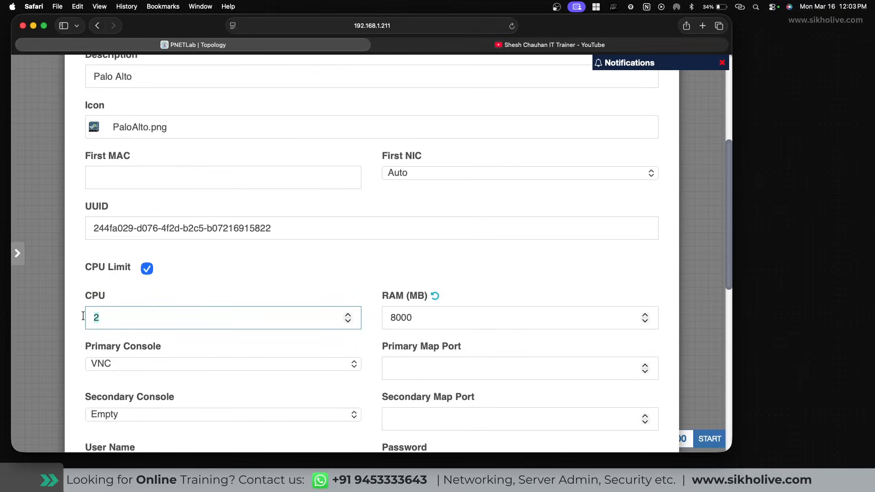
pyautogui.write('4')
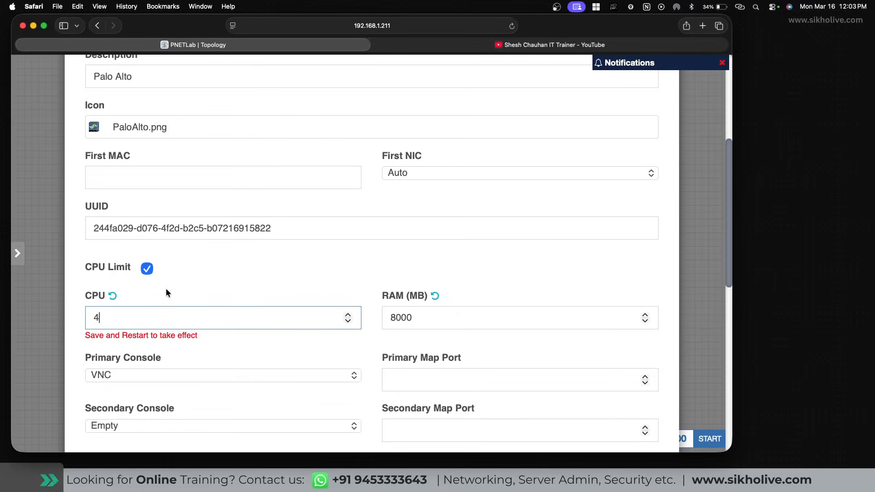
pyautogui.press('Tab')
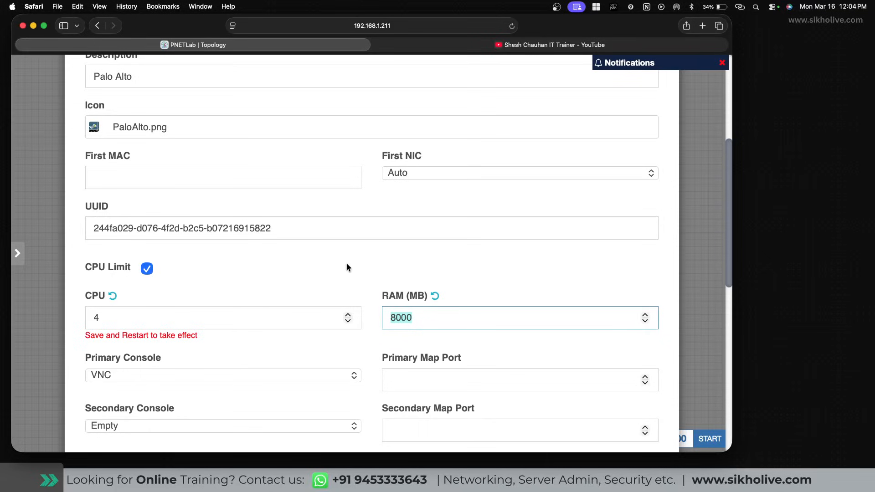
pyautogui.scroll(-7, 346, 264)
pyautogui.scroll(-5, 347, 264)
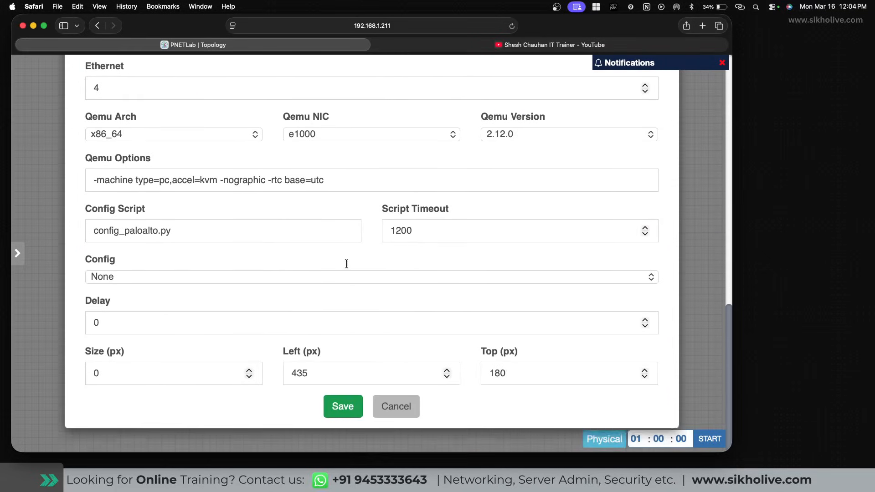
pyautogui.click(343, 408)
# Reopen the PaloAlto node settings to verify CPU and RAM, then cancel.
pyautogui.moveTo(330, 211)
pyautogui.click(337, 173)
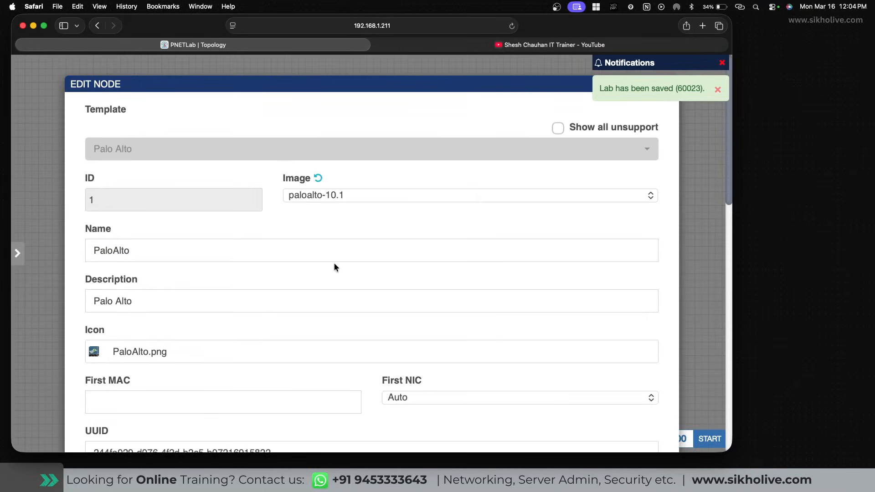
pyautogui.scroll(-6, 187, 392)
pyautogui.scroll(-2, 182, 402)
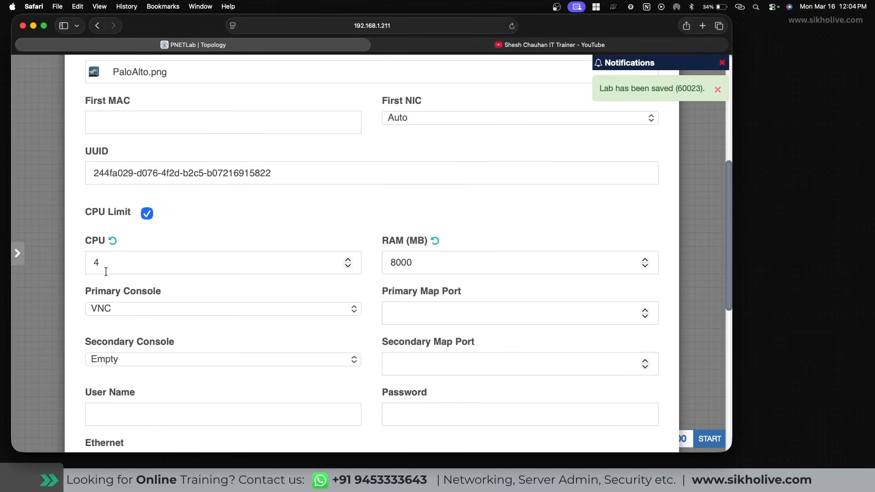
pyautogui.scroll(-10, 484, 236)
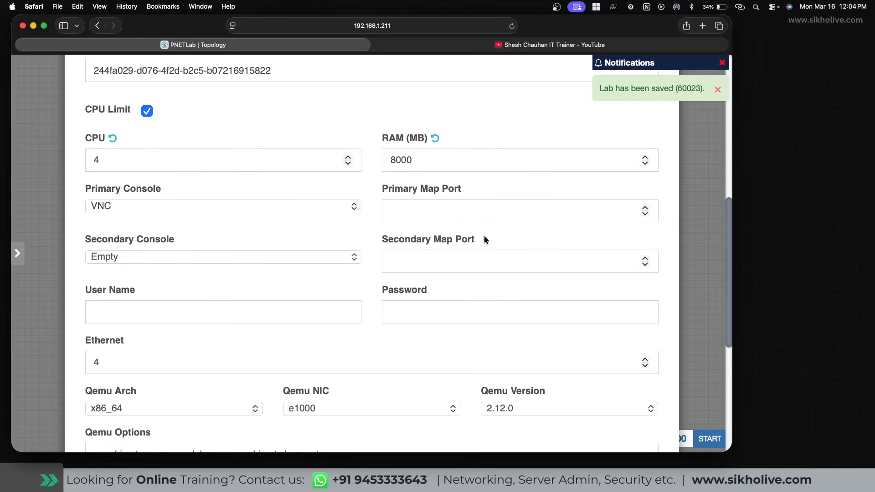
pyautogui.click(387, 410)
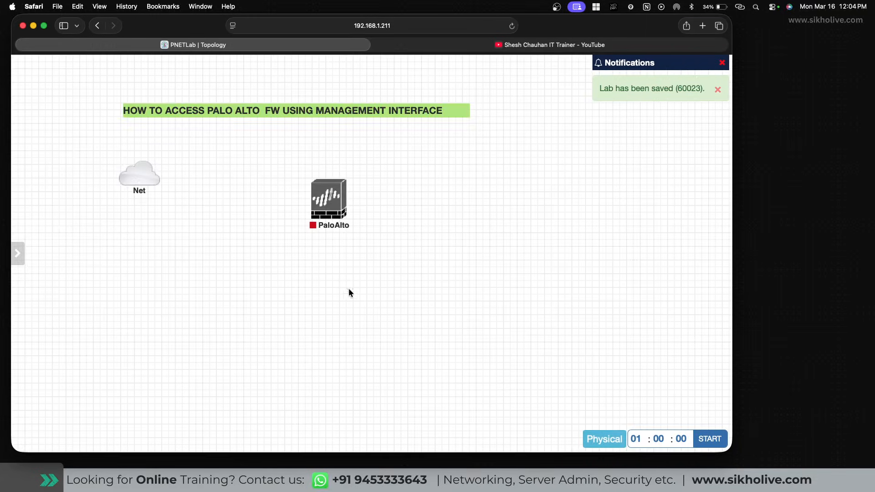
# Link the Net cloud to PaloAlto's mgmt interface, save the link, and start the firewall.
pyautogui.moveTo(154, 168)
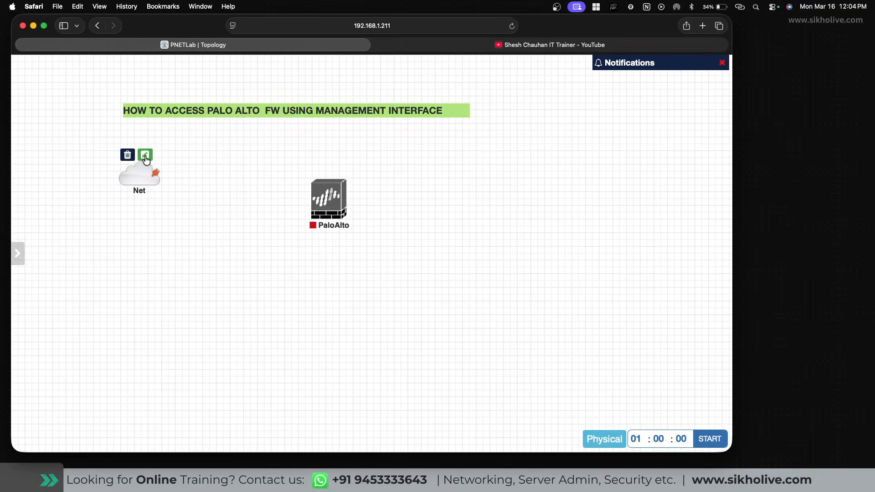
pyautogui.moveTo(155, 173); pyautogui.dragTo(325, 203)
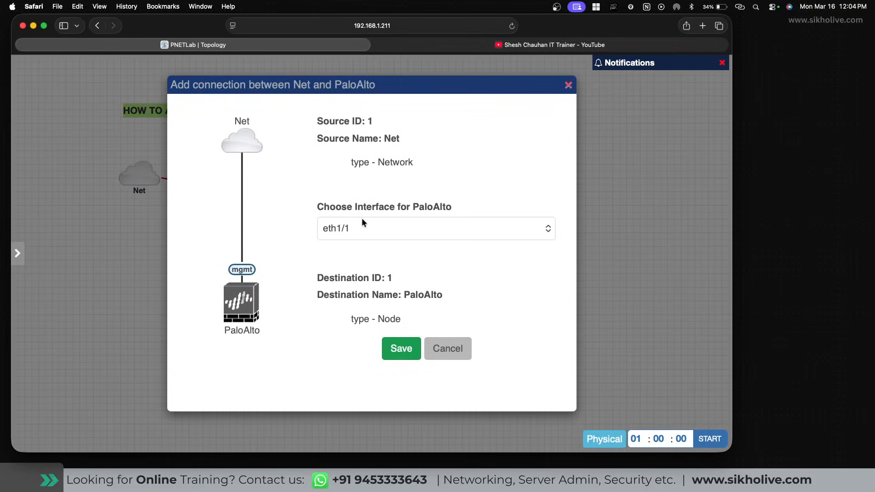
pyautogui.click(341, 229)
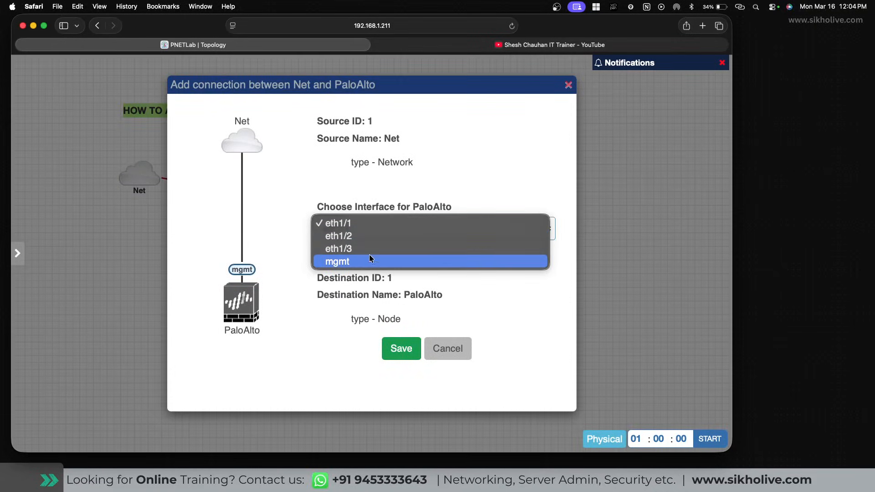
pyautogui.click(340, 263)
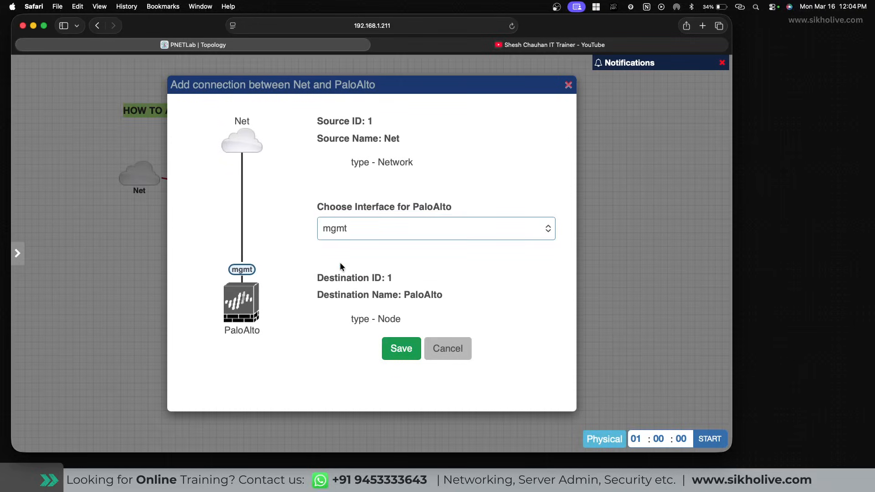
pyautogui.click(402, 350)
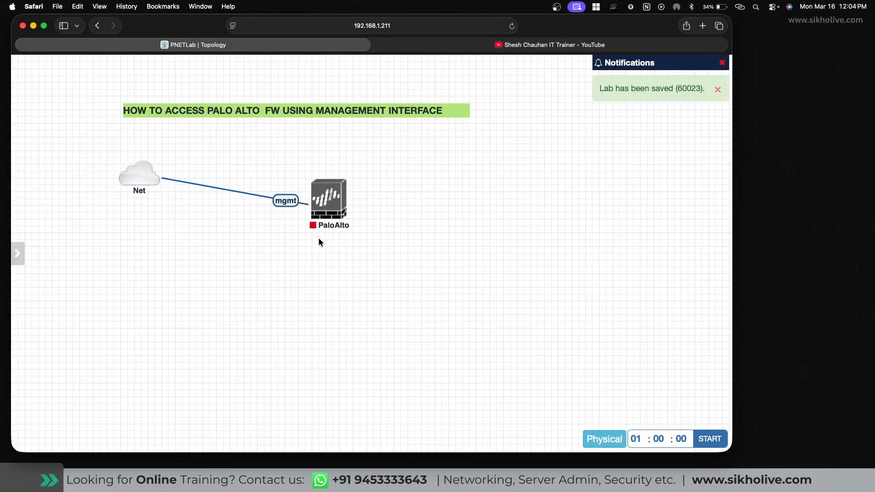
pyautogui.moveTo(328, 196)
pyautogui.click(316, 173)
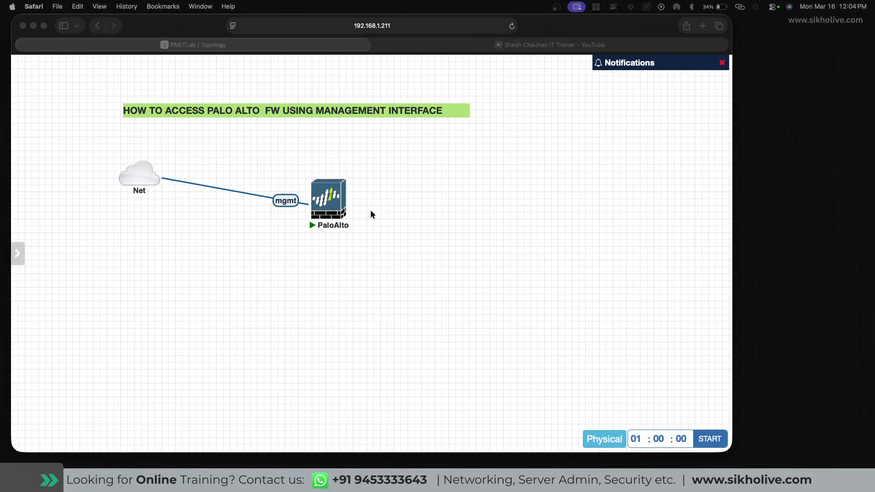
# Open the PaloAlto console in a Terminal panel, shift it left, and pop it out to its own tab.
pyautogui.click(325, 201)
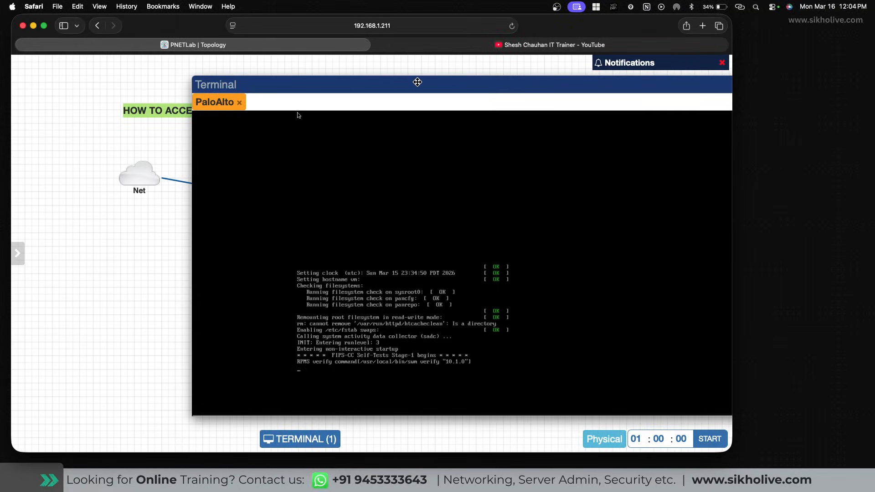
pyautogui.moveTo(433, 82); pyautogui.dragTo(293, 85)
pyautogui.click(636, 85)
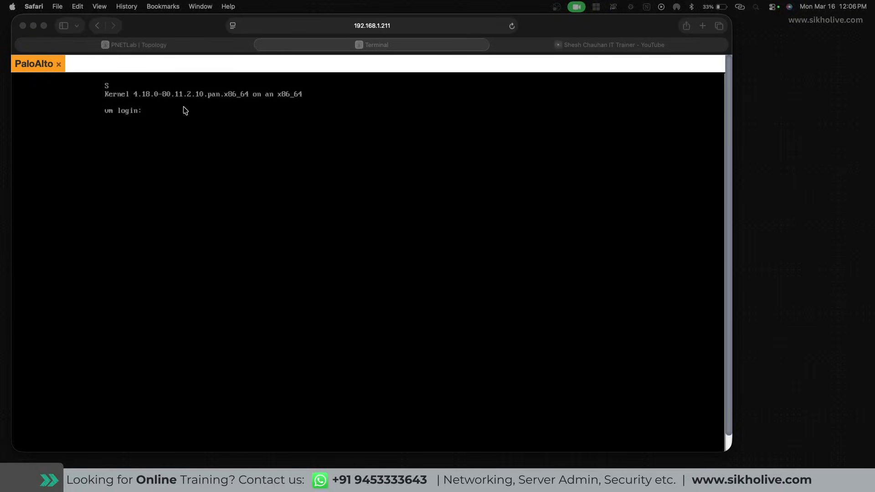
# Focus the PaloAlto console tab once it reaches the vm login prompt.
pyautogui.click(157, 120)
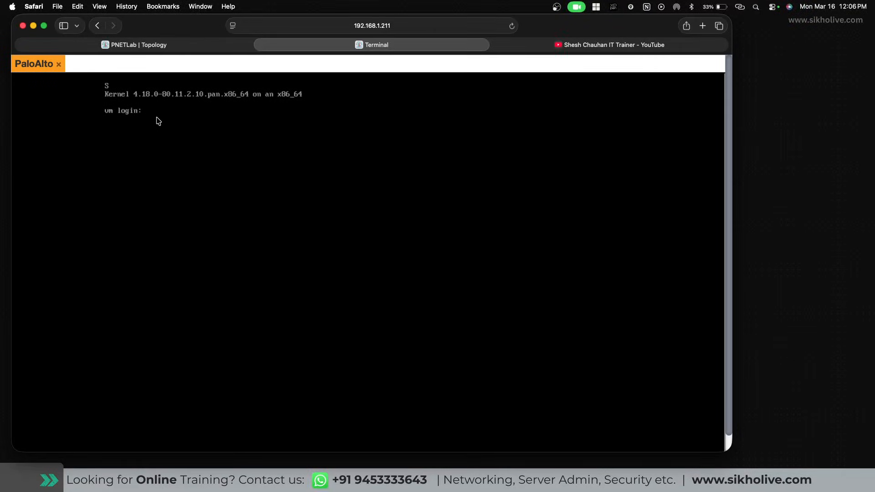
# Try logging in as admin twice at the vm login prompt; both attempts return Login incorrect.
pyautogui.write('admin')
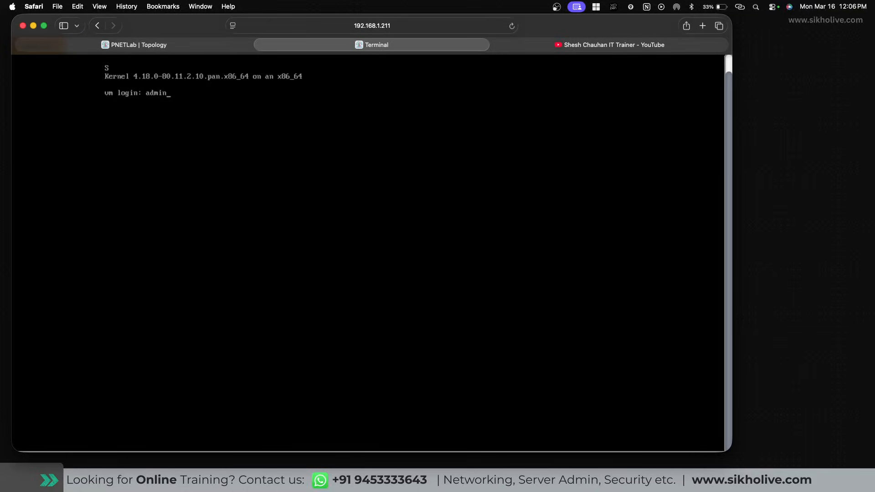
pyautogui.press('Return')
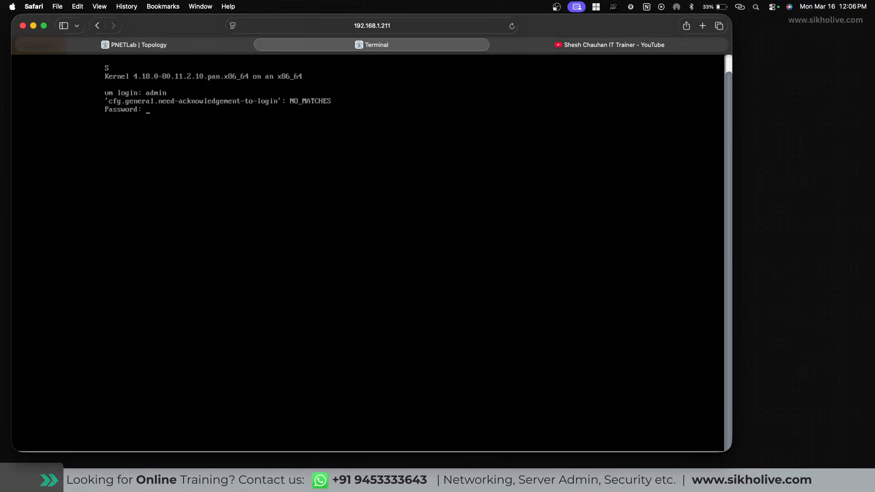
pyautogui.press('Return')
pyautogui.write('admin')
pyautogui.press('Return')
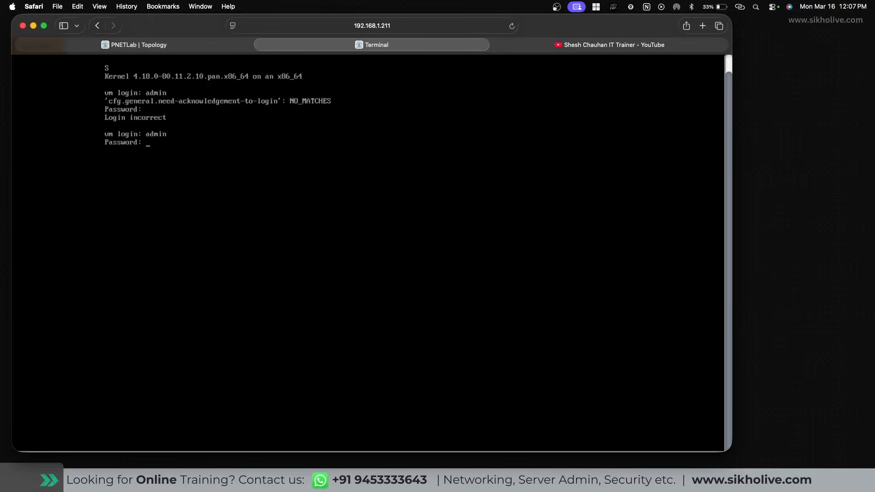
pyautogui.press('Return')
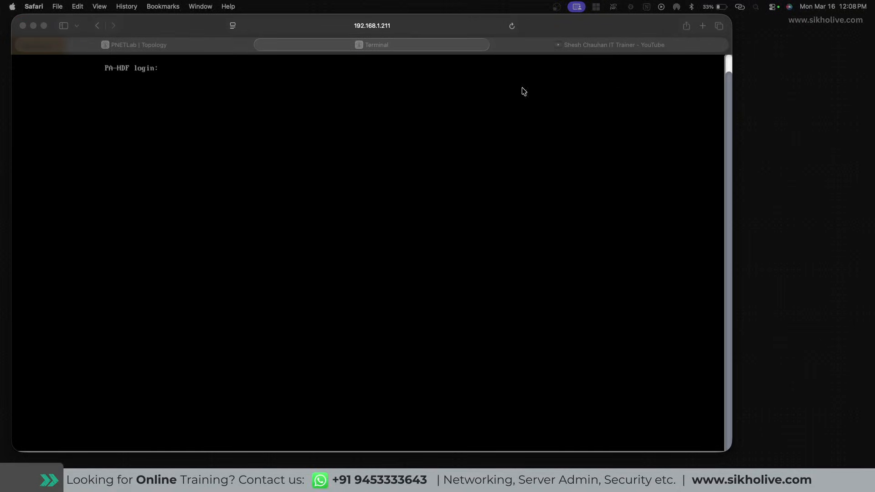
# Log in as admin at PA-HDF, set a new password, then return to the PNETLab topology tab.
pyautogui.click(172, 74)
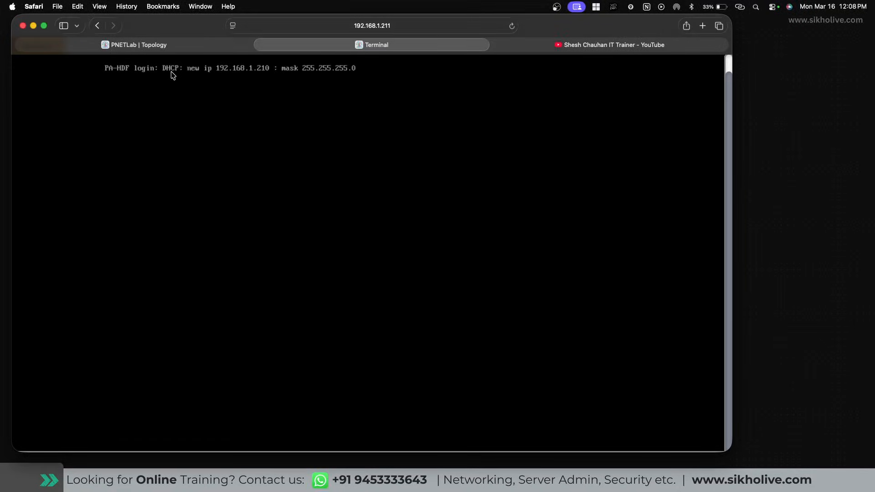
pyautogui.write('admin')
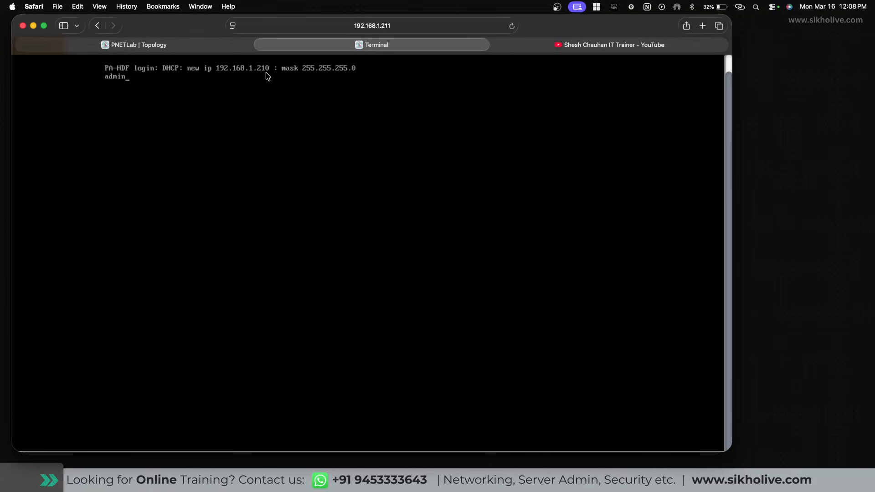
pyautogui.press('Return')
pyautogui.press('Return')
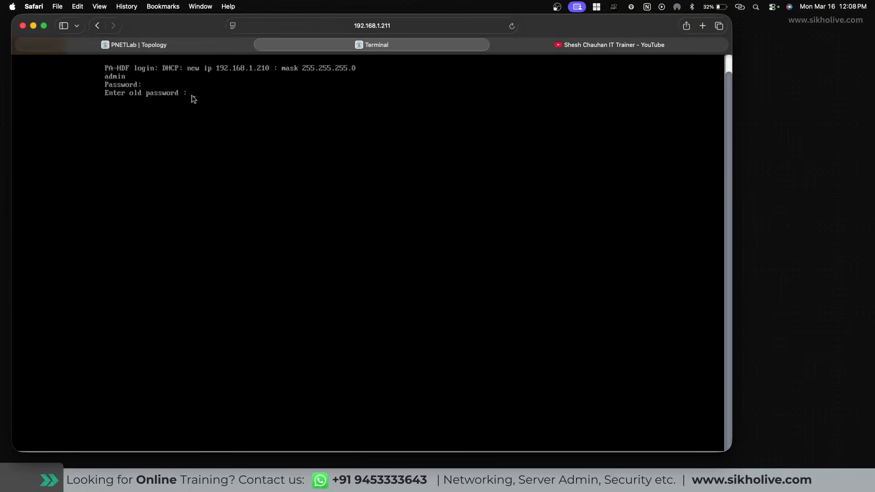
pyautogui.press('Return')
pyautogui.press('Return')
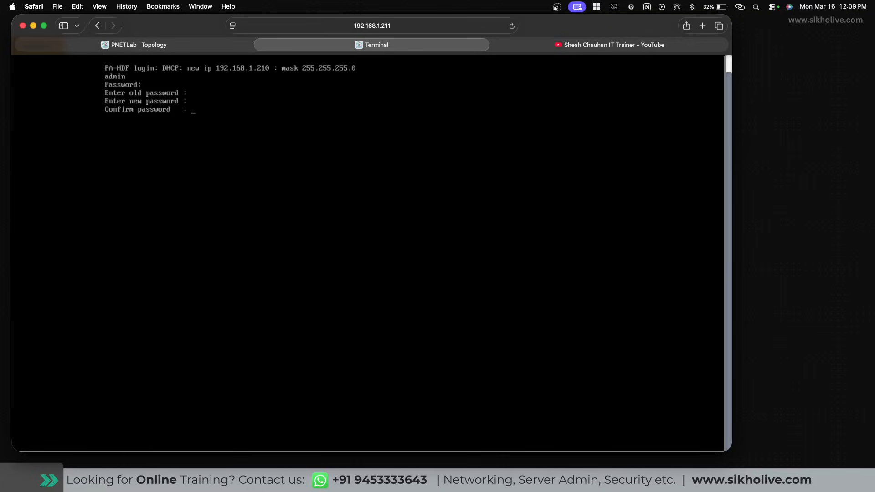
pyautogui.press('Return')
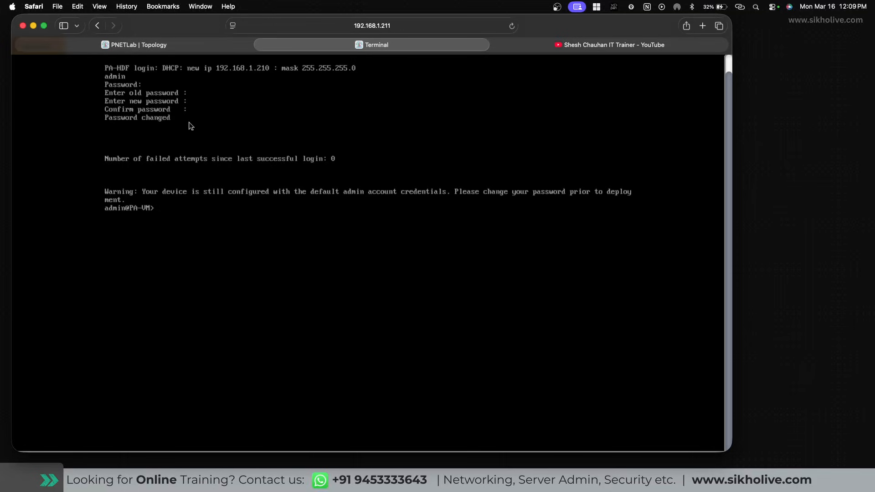
pyautogui.click(148, 44)
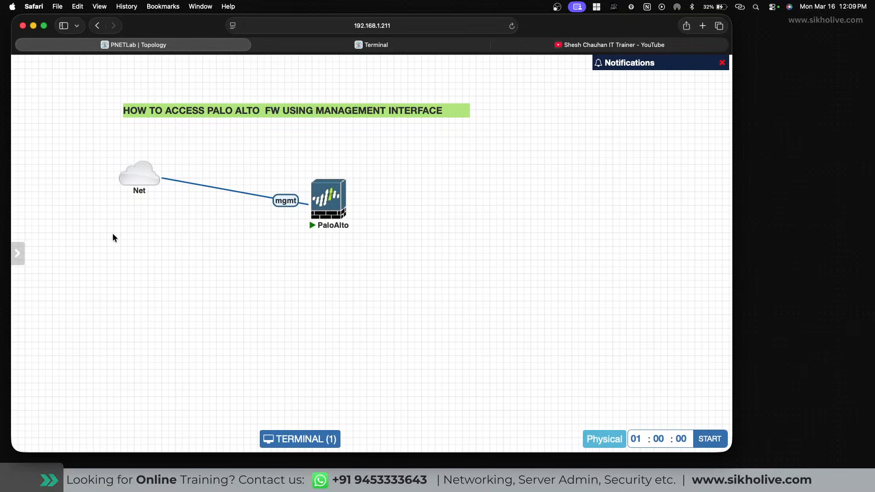
# Add a text note with 'username=admin', the admin password line, and a '=====' separator.
pyautogui.rightClick(132, 257)
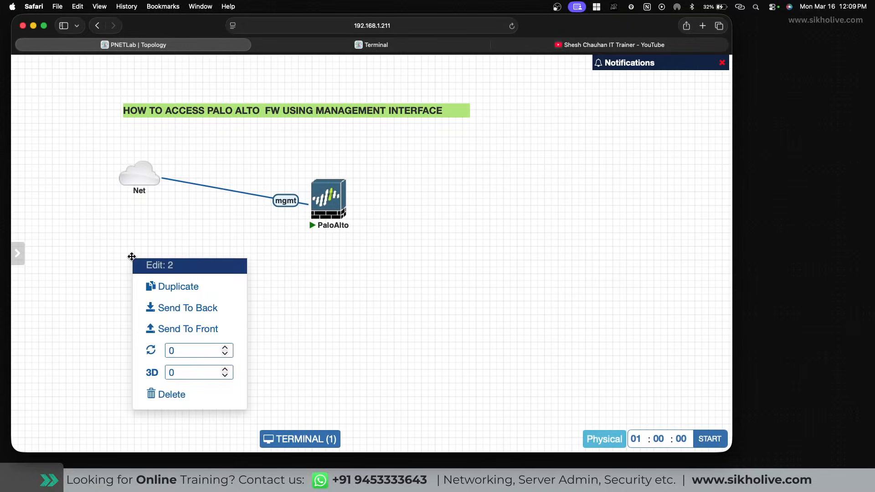
pyautogui.click(57, 275)
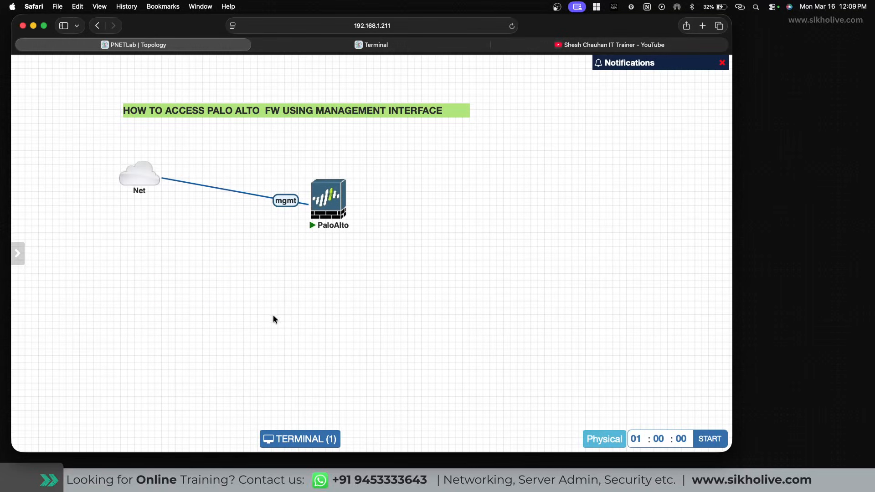
pyautogui.rightClick(295, 313)
pyautogui.click(307, 360)
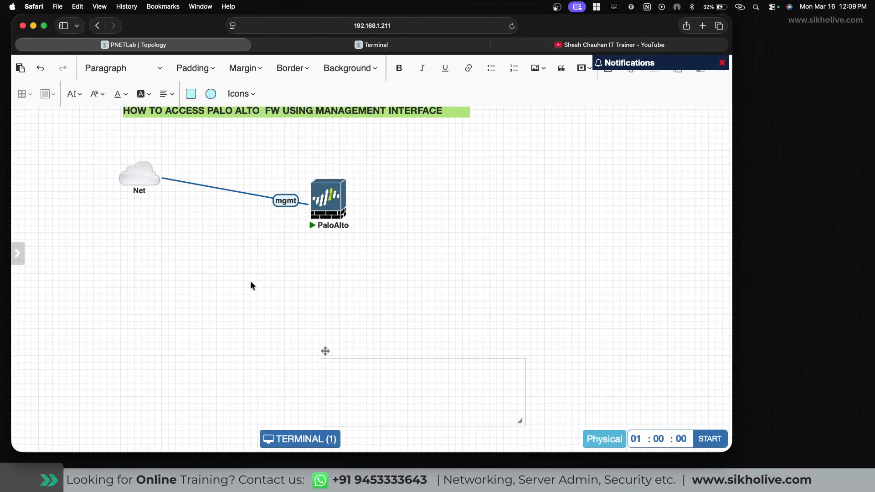
pyautogui.click(356, 380)
pyautogui.write('username=admin')
pyautogui.press('Return')
pyautogui.write('pas')
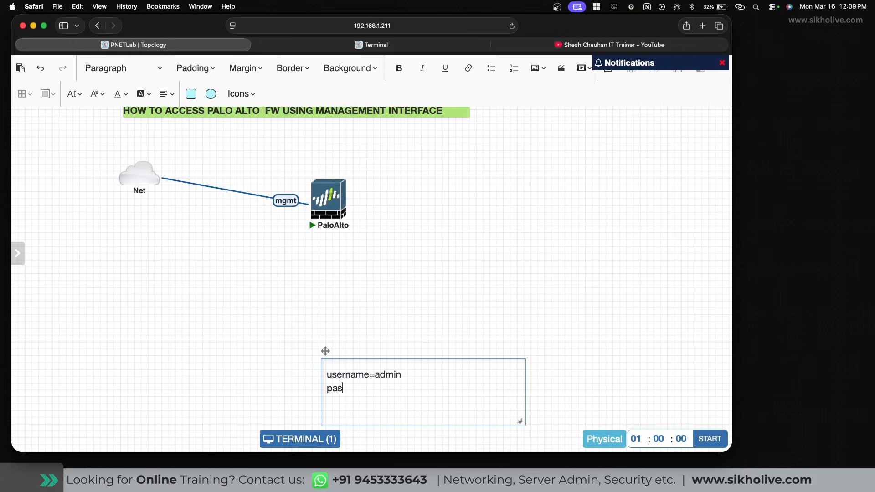
pyautogui.write('sword=admin@123A')
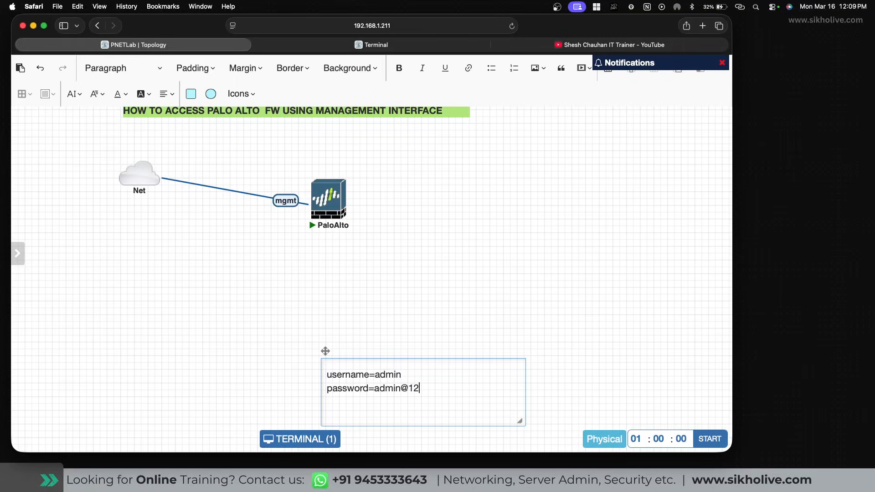
pyautogui.press('Return')
pyautogui.write('===================')
pyautogui.press('Return')
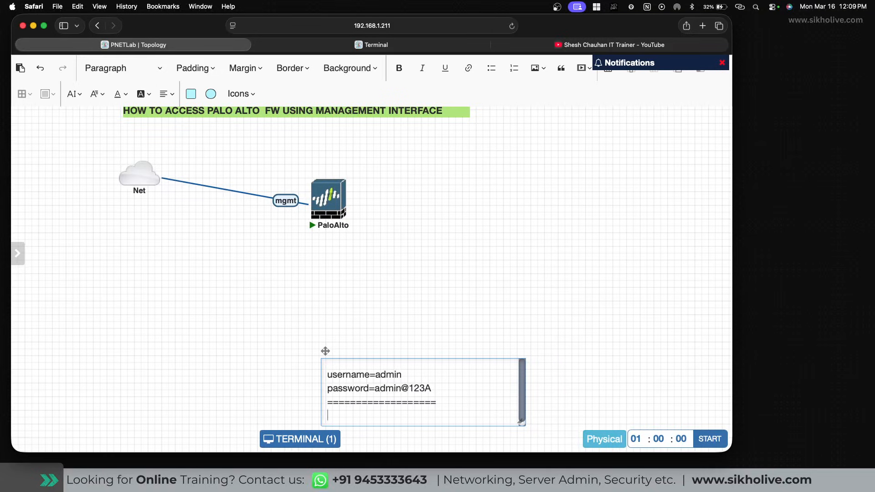
# Move the note beside the firewall and add the 'ssh=' line with the admin SSH username and password.
pyautogui.moveTo(325, 352); pyautogui.dragTo(95, 229)
pyautogui.click(116, 291)
pyautogui.write('ssh')
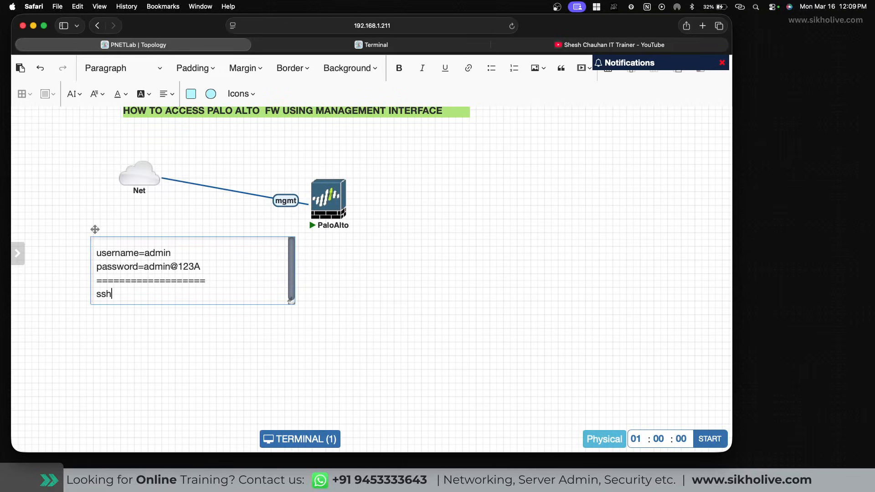
pyautogui.write('=')
pyautogui.press('Return')
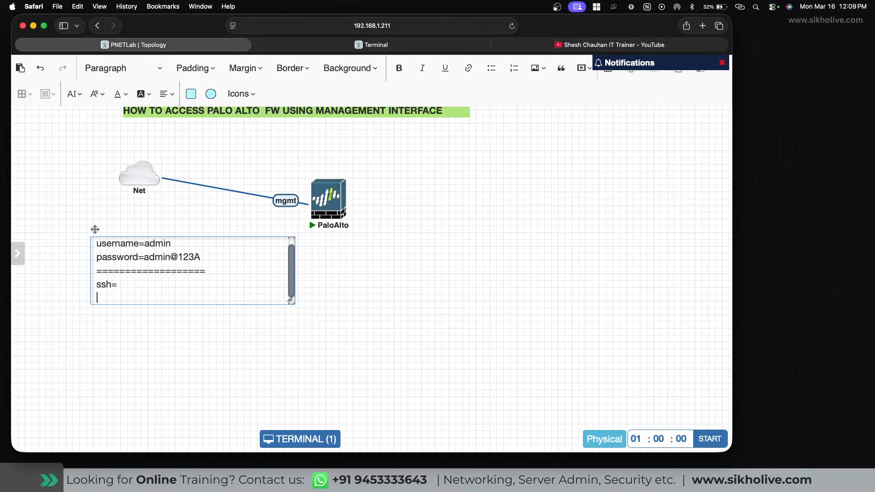
pyautogui.write('username =admin and pass=')
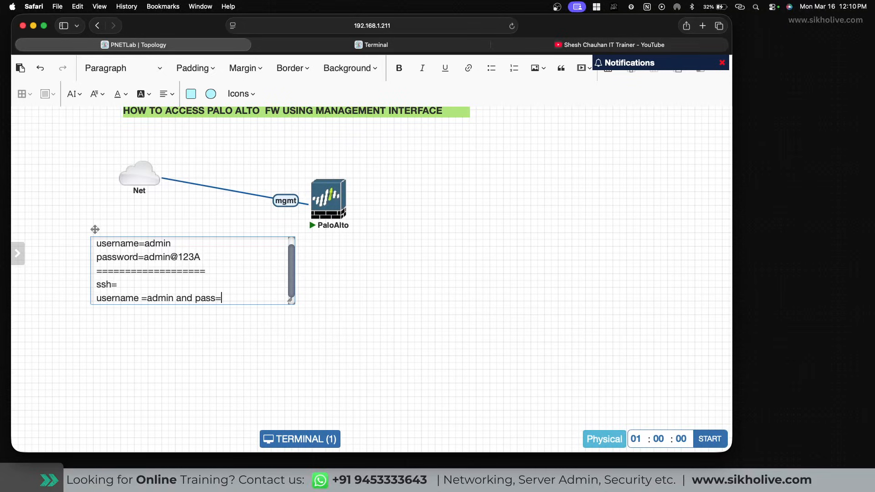
pyautogui.write('admin@123A')
pyautogui.scroll(-1, 262, 304)
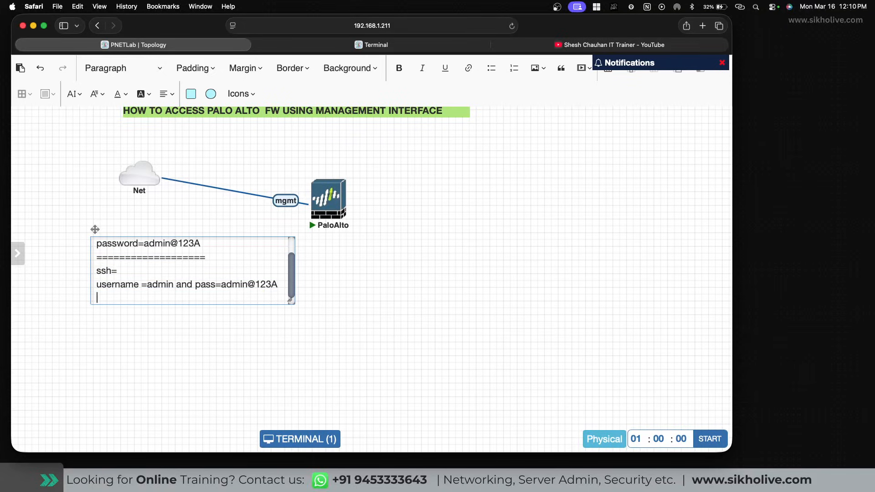
pyautogui.click(314, 287)
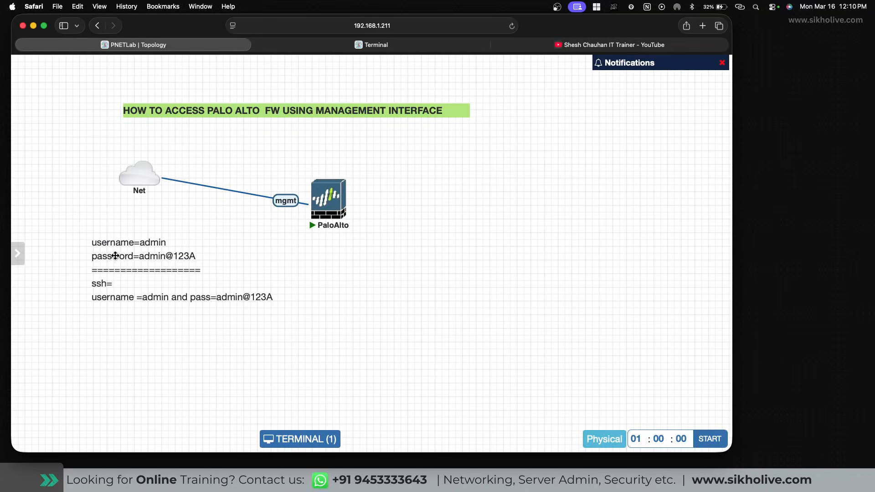
pyautogui.moveTo(109, 255); pyautogui.dragTo(145, 266)
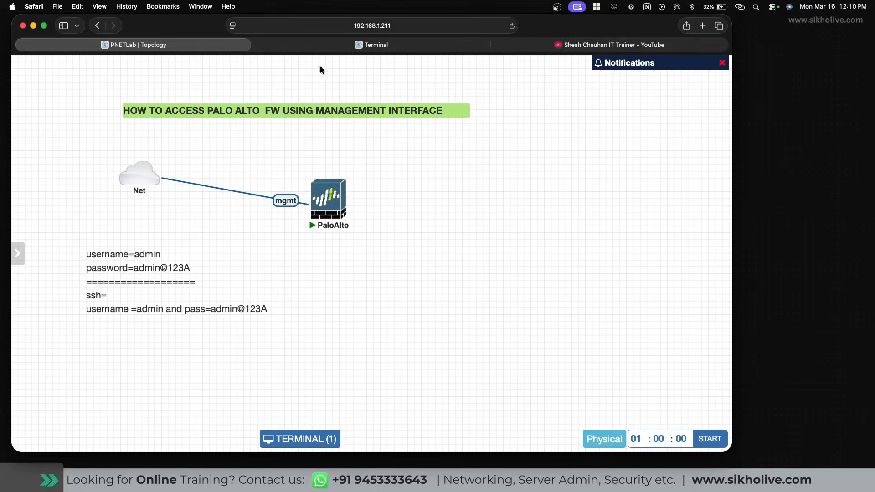
# Run 'show interface management' in the firewall console, confirming address 192.168.1.210 with gateway 192.168.1.1.
pyautogui.click(341, 44)
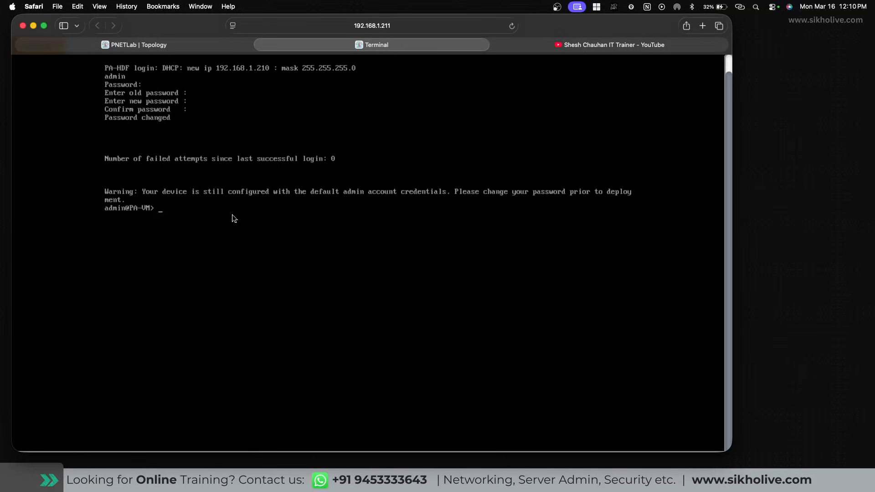
pyautogui.press('Return')
pyautogui.press('Return')
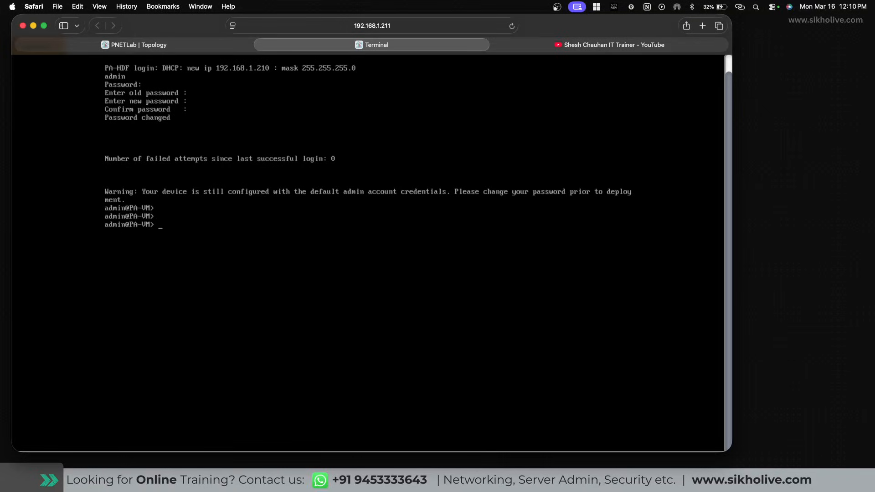
pyautogui.write('show')
pyautogui.write('interface management')
pyautogui.press('Return')
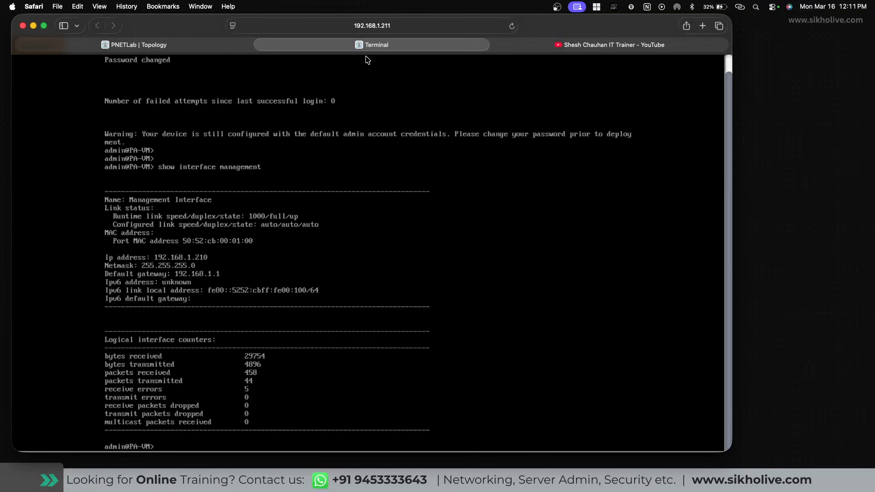
# Recall the command, trim it to 'show', and list its sub-commands with ?
pyautogui.press('Up')
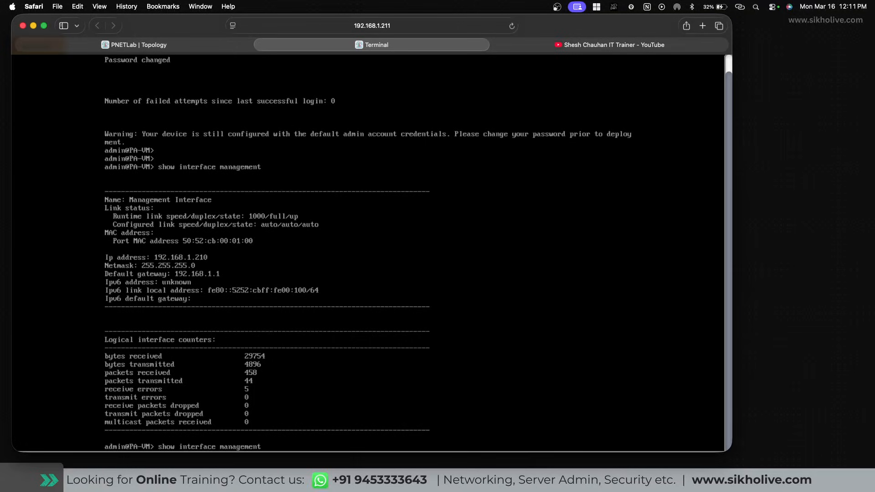
pyautogui.press('BackSpace')
pyautogui.press('BackSpace')
pyautogui.press('BackSpace')
pyautogui.press('BackSpace')
pyautogui.press('BackSpace')
pyautogui.press('BackSpace')
pyautogui.press('BackSpace')
pyautogui.press('BackSpace')
pyautogui.press('BackSpace')
pyautogui.press('BackSpace')
pyautogui.press('BackSpace')
pyautogui.press('BackSpace')
pyautogui.press('BackSpace')
pyautogui.press('BackSpace')
pyautogui.press('BackSpace')
pyautogui.press('BackSpace')
pyautogui.press('BackSpace')
pyautogui.press('BackSpace')
pyautogui.press('BackSpace')
pyautogui.press('?')
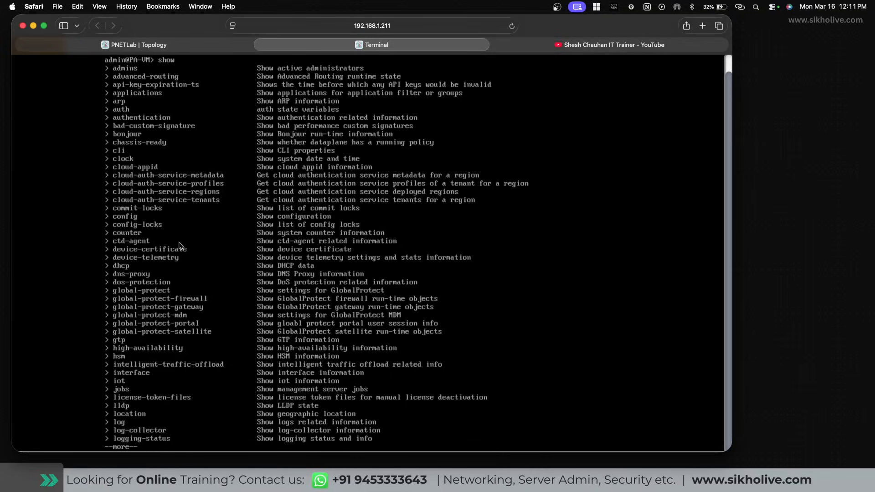
pyautogui.press('space')
pyautogui.press('space')
pyautogui.press('Return')
pyautogui.press('Return')
pyautogui.press('Return')
pyautogui.press('Return')
pyautogui.press('Return')
pyautogui.press('Return')
pyautogui.press('Return')
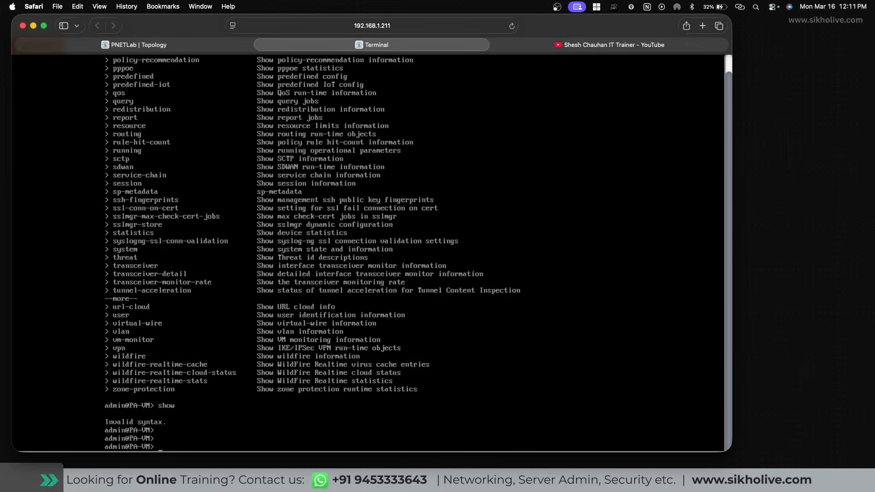
pyautogui.write('sh')
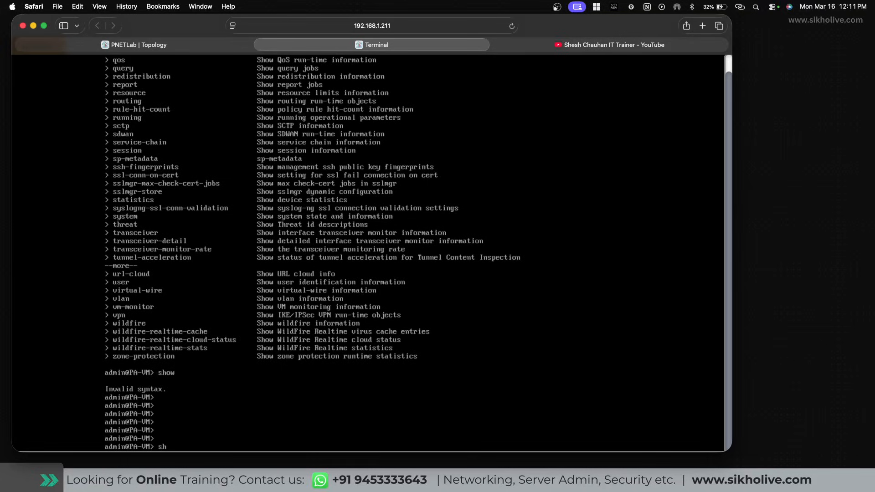
pyautogui.write('ow \\\\\\\\')
pyautogui.press('BackSpace')
pyautogui.press('BackSpace')
pyautogui.press('BackSpace')
pyautogui.press('BackSpace')
pyautogui.press('BackSpace')
pyautogui.press('BackSpace')
pyautogui.press('BackSpace')
pyautogui.press('BackSpace')
pyautogui.click(703, 25)
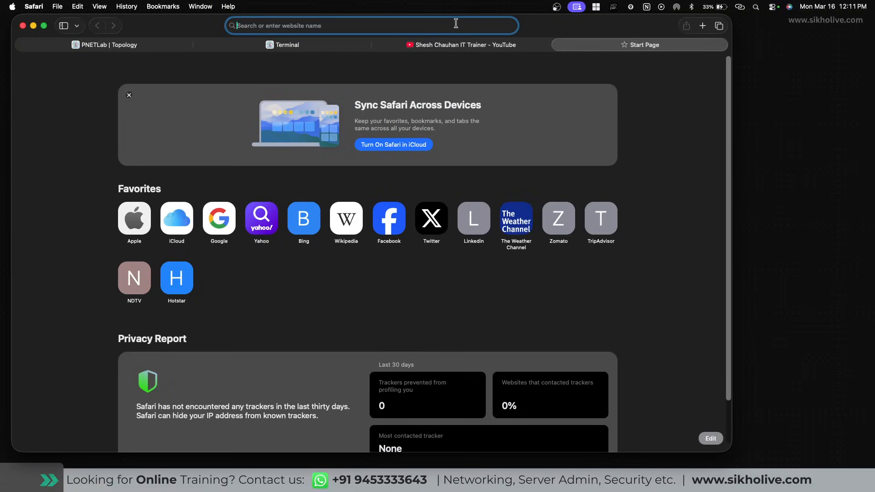
pyautogui.write('192.168.1.210')
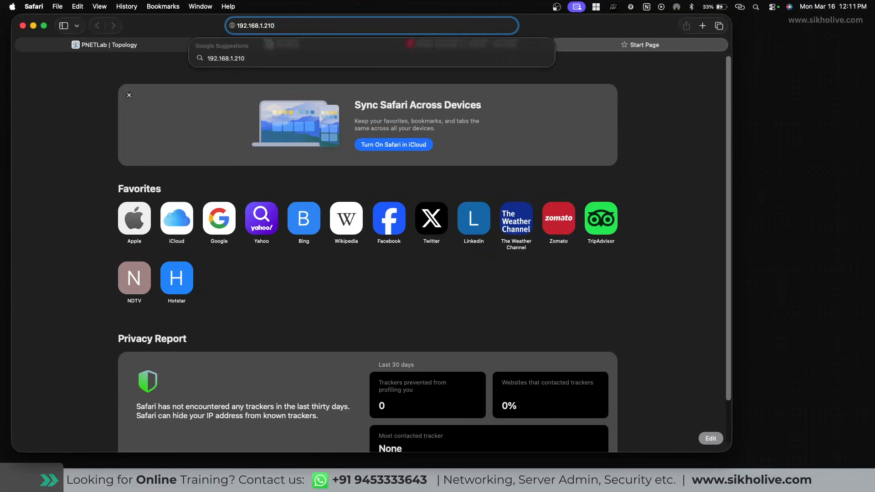
pyautogui.press('Return')
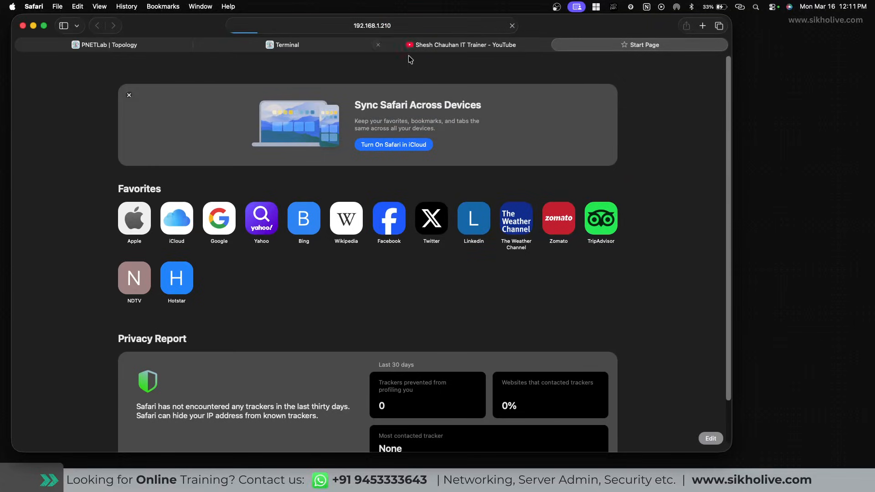
pyautogui.click(347, 26)
pyautogui.click(268, 26)
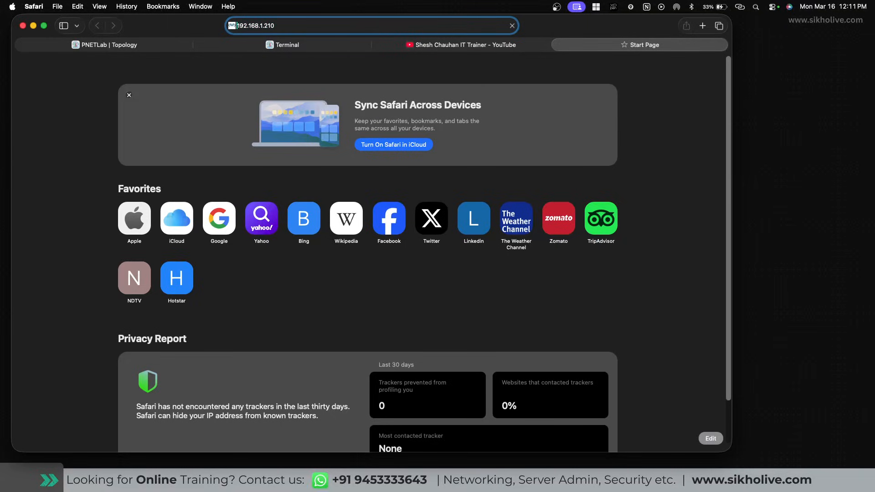
pyautogui.write('https:')
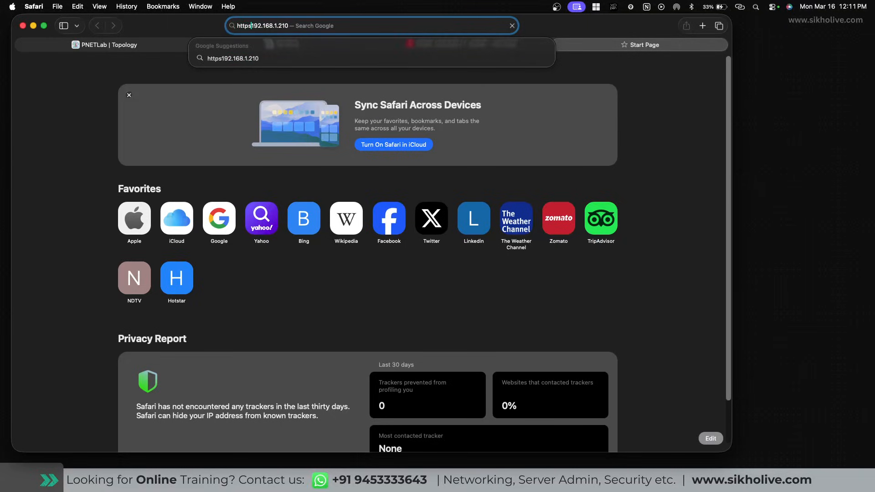
pyautogui.press('Return')
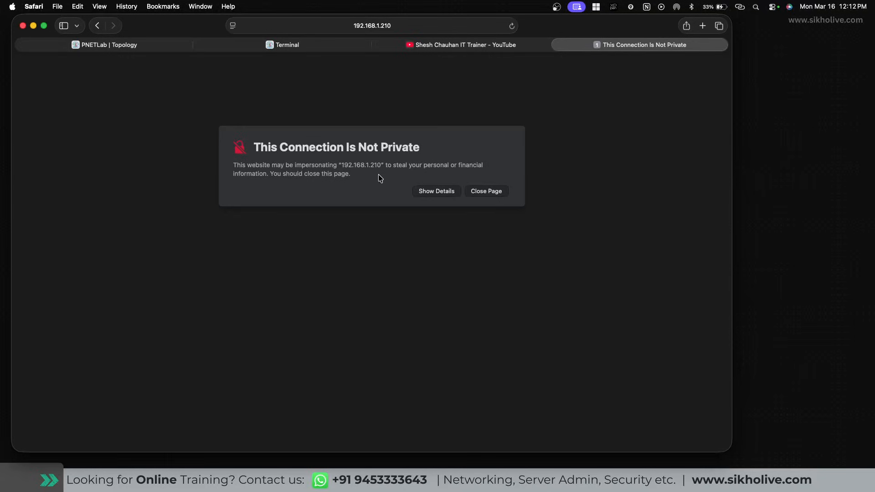
# Bypass the certificate warning to reach the Palo Alto Networks login page.
pyautogui.click(435, 193)
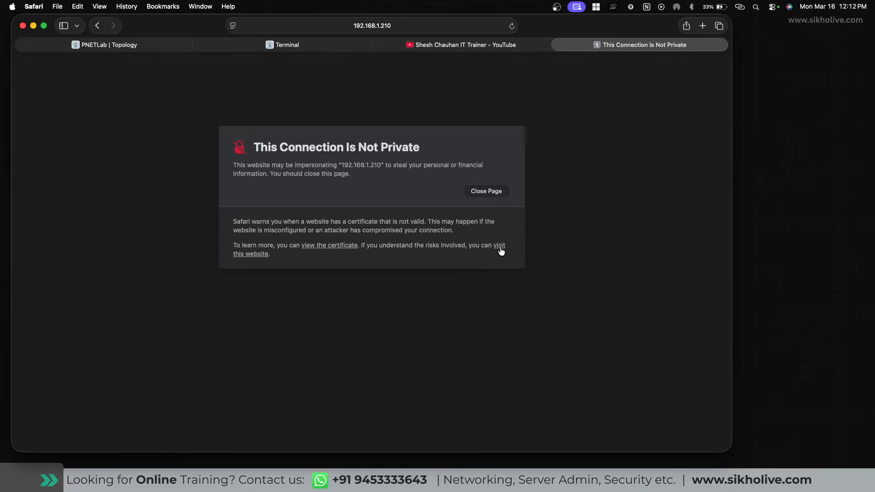
pyautogui.click(252, 254)
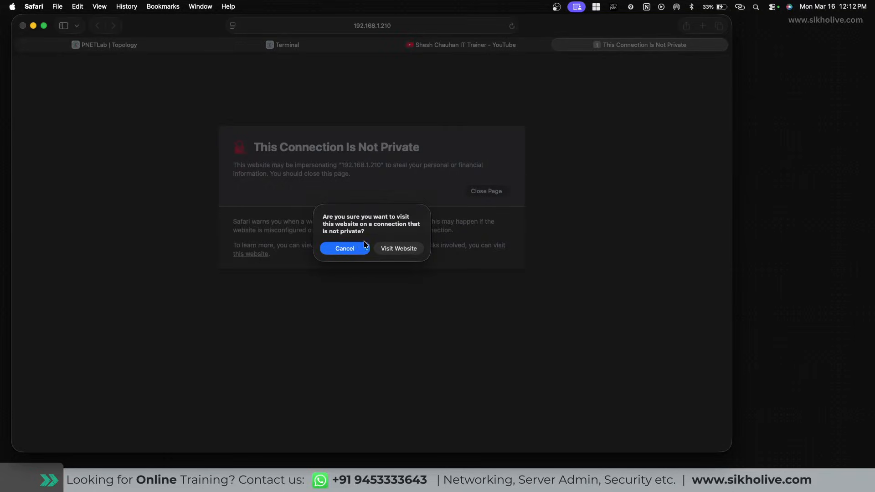
pyautogui.click(393, 251)
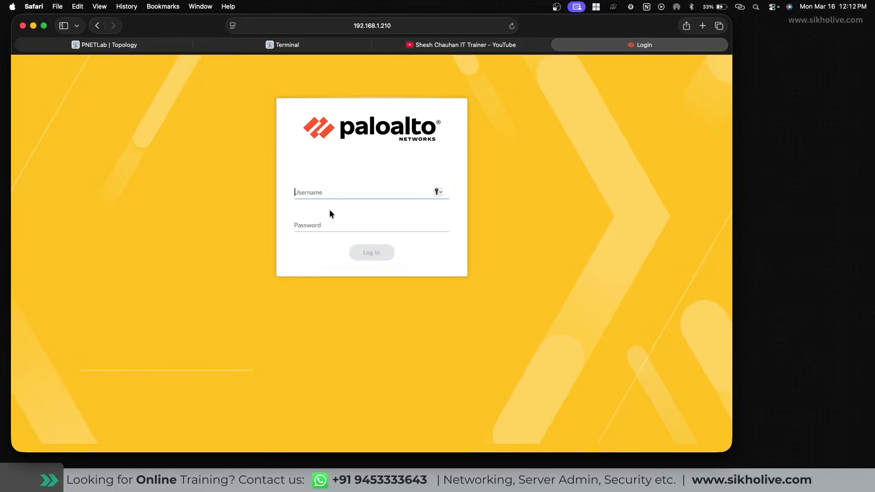
# Log in with the admin credentials and dismiss the PAN-OS 10.1 welcome and telemetry pop-ups.
pyautogui.write('admin')
pyautogui.press('Tab')
pyautogui.write('admin@1234')
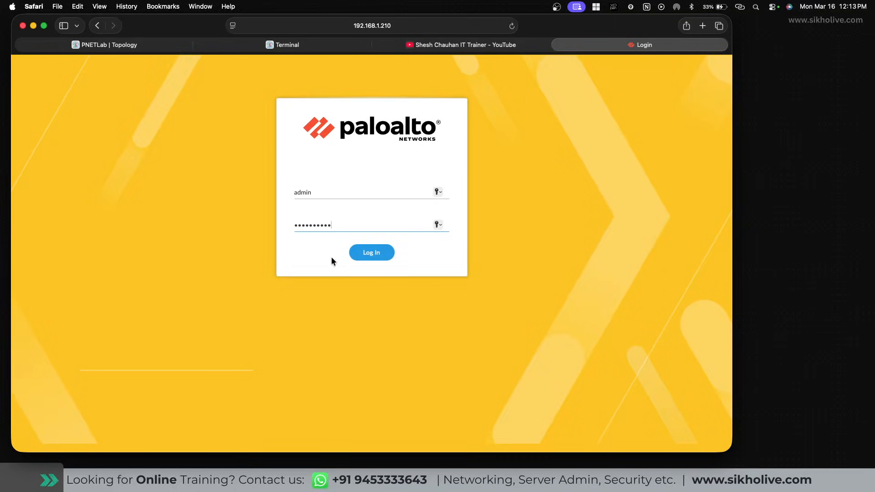
pyautogui.click(373, 256)
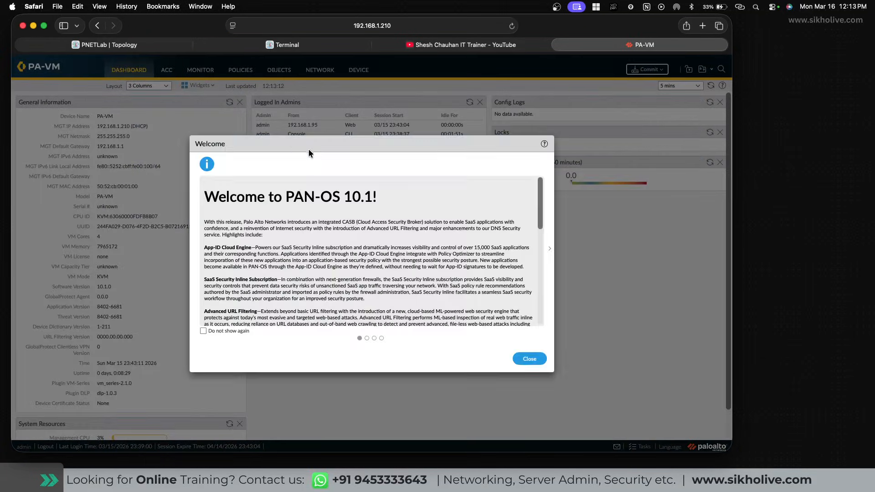
pyautogui.click(529, 359)
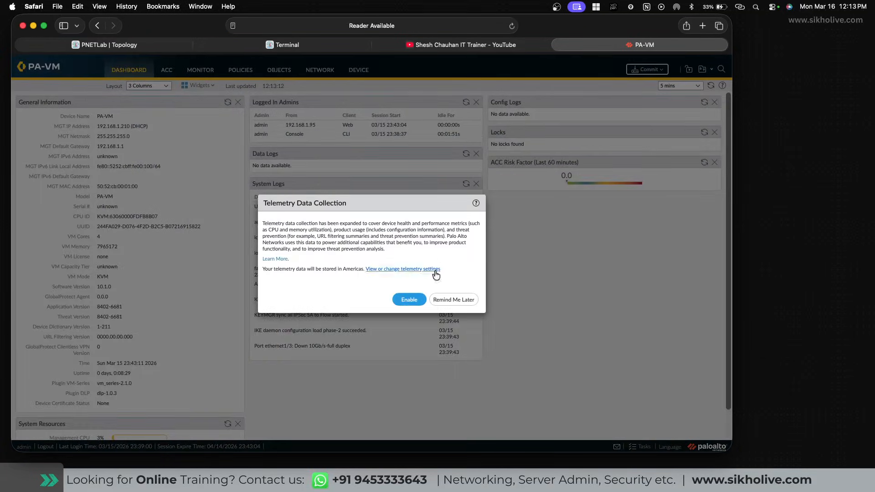
pyautogui.click(454, 301)
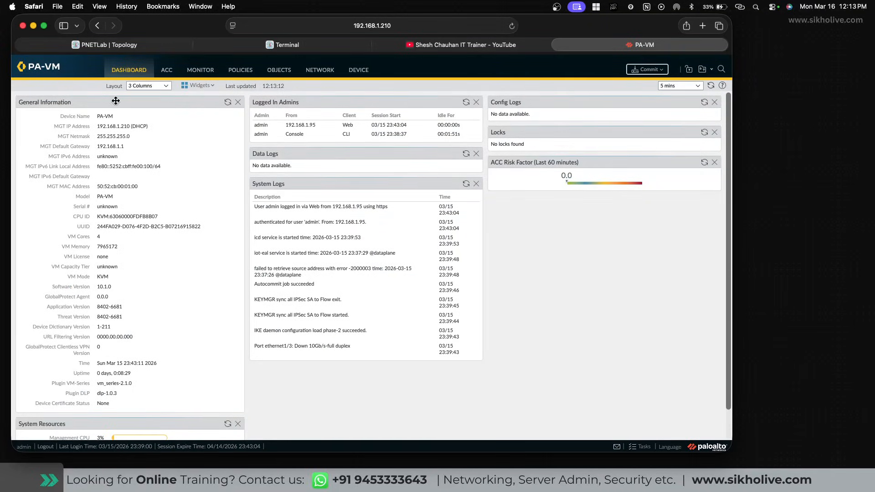
pyautogui.moveTo(96, 115); pyautogui.dragTo(138, 405)
pyautogui.moveTo(96, 126); pyautogui.dragTo(133, 130)
pyautogui.click(113, 152)
pyautogui.moveTo(103, 187); pyautogui.dragTo(131, 186)
pyautogui.moveTo(255, 124); pyautogui.dragTo(465, 125)
pyautogui.click(271, 134)
pyautogui.moveTo(344, 134); pyautogui.dragTo(363, 135)
pyautogui.click(281, 50)
pyautogui.click(586, 47)
pyautogui.moveTo(254, 205); pyautogui.dragTo(405, 352)
pyautogui.moveTo(254, 206); pyautogui.dragTo(385, 349)
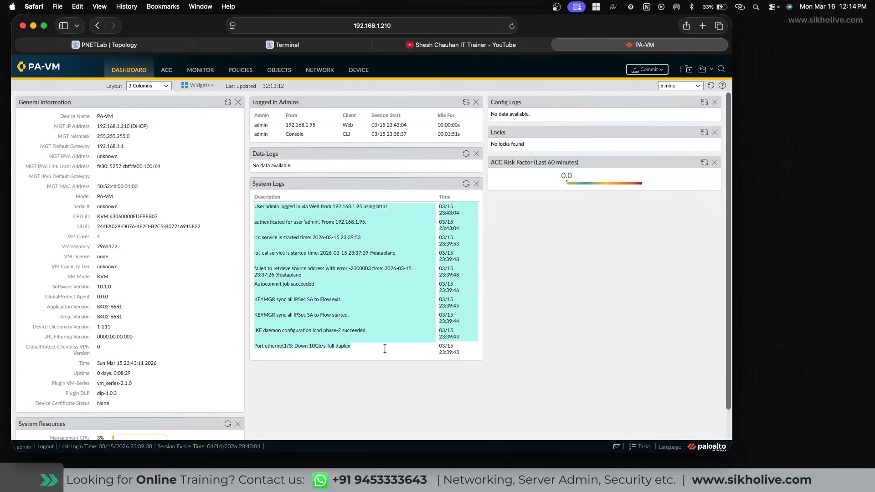
pyautogui.click(603, 239)
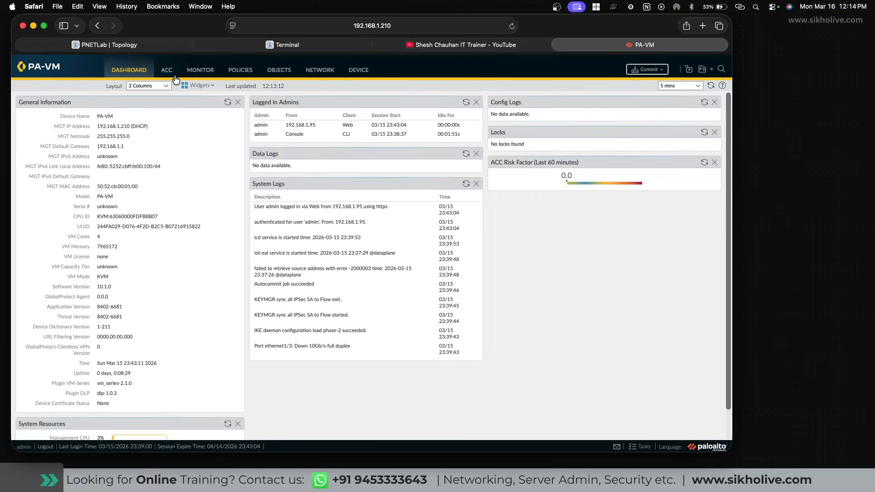
# Go to Network > Ethernet and open interface ethernet1/1's settings.
pyautogui.click(320, 75)
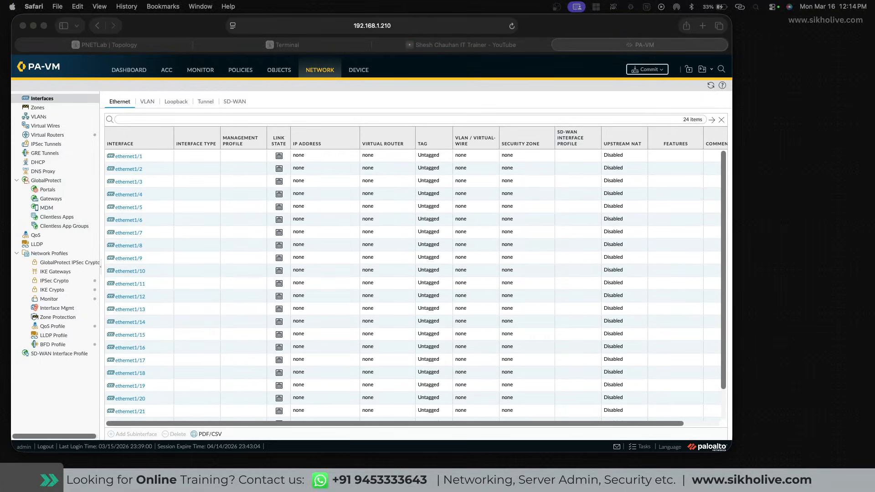
pyautogui.click(126, 155)
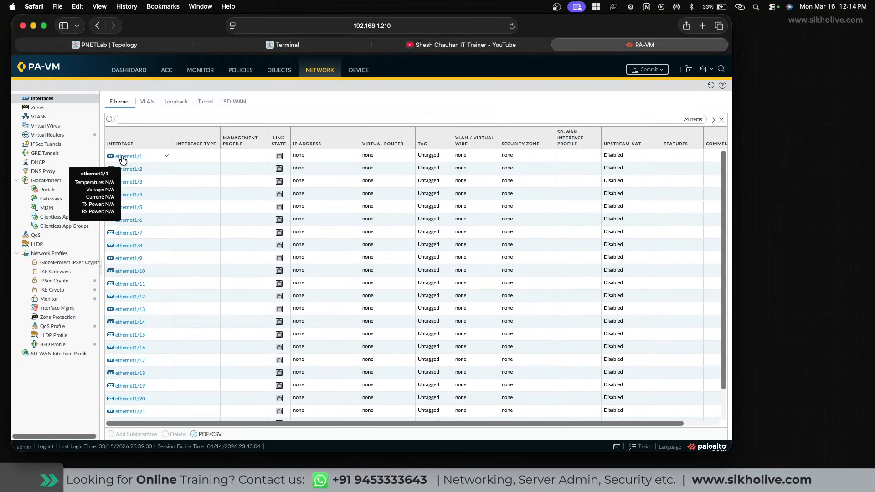
pyautogui.click(122, 157)
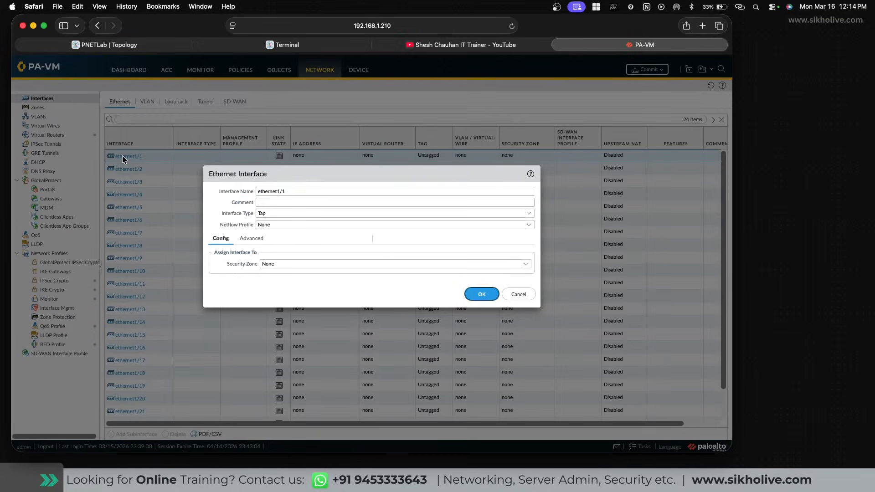
pyautogui.click(294, 195)
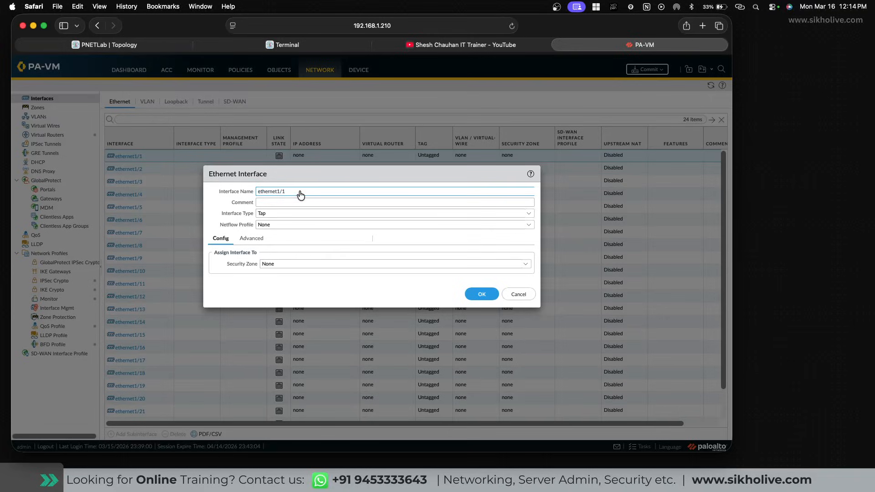
pyautogui.click(263, 204)
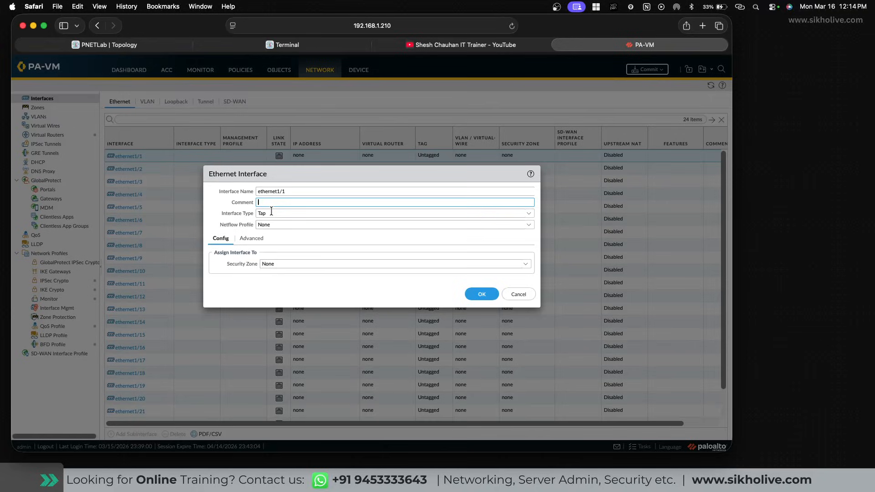
# Review ethernet1/1's type (Tap), security zone (None) and Advanced tab, then cancel unchanged.
pyautogui.click(529, 213)
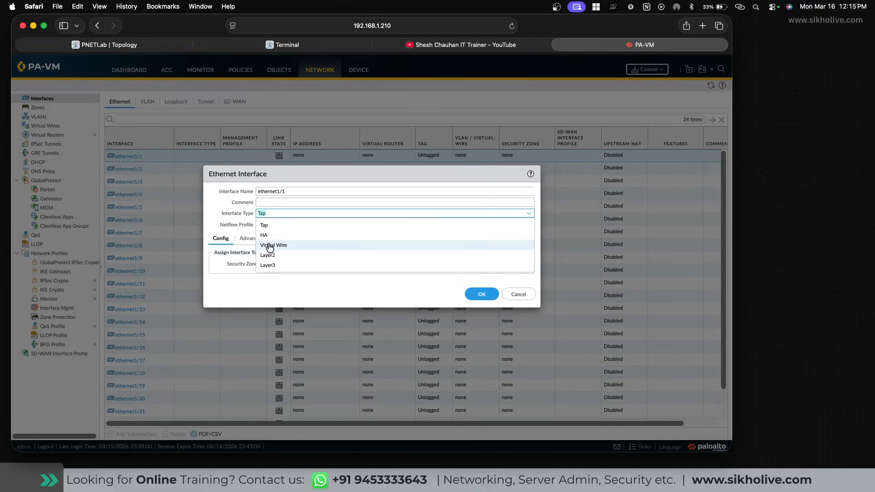
pyautogui.click(236, 219)
pyautogui.click(274, 225)
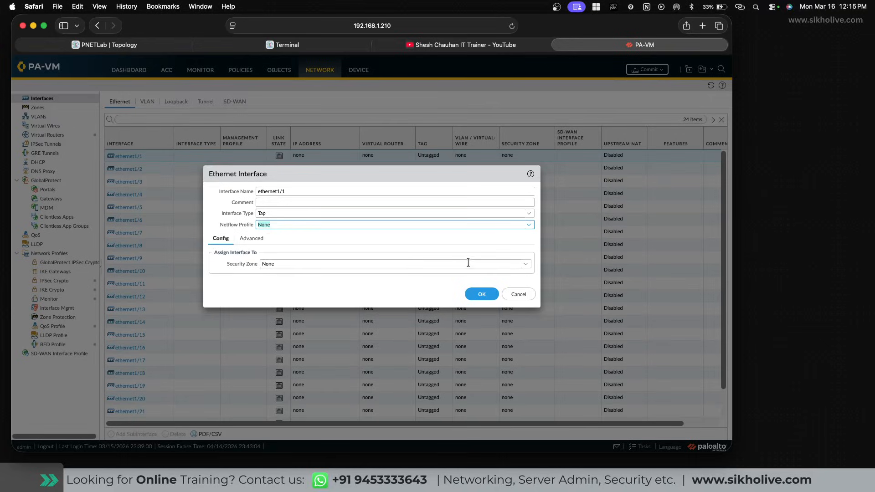
pyautogui.click(520, 265)
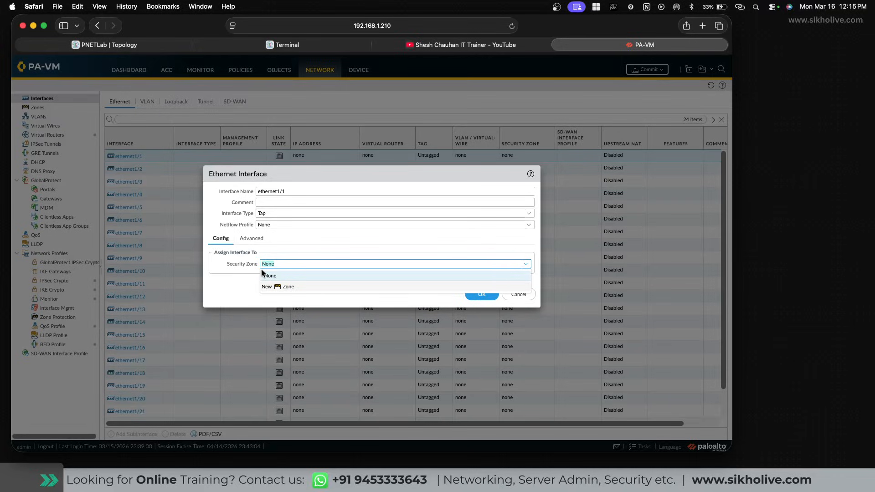
pyautogui.click(276, 266)
pyautogui.click(249, 239)
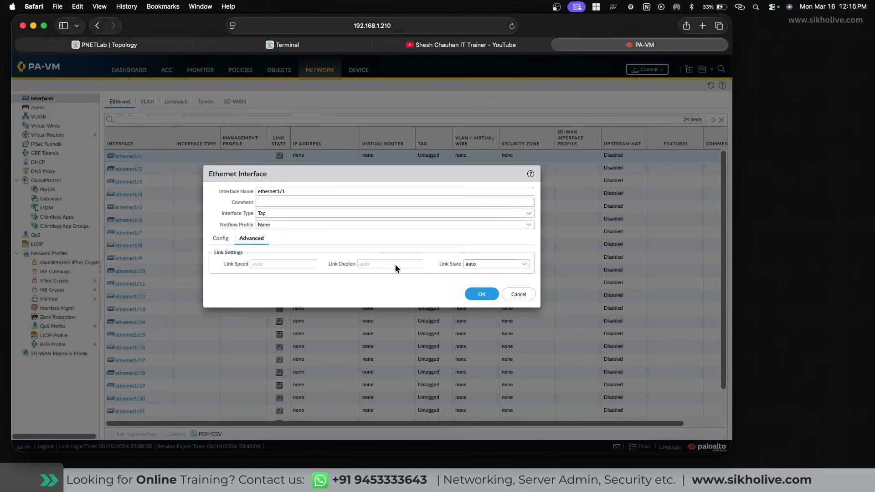
pyautogui.click(520, 295)
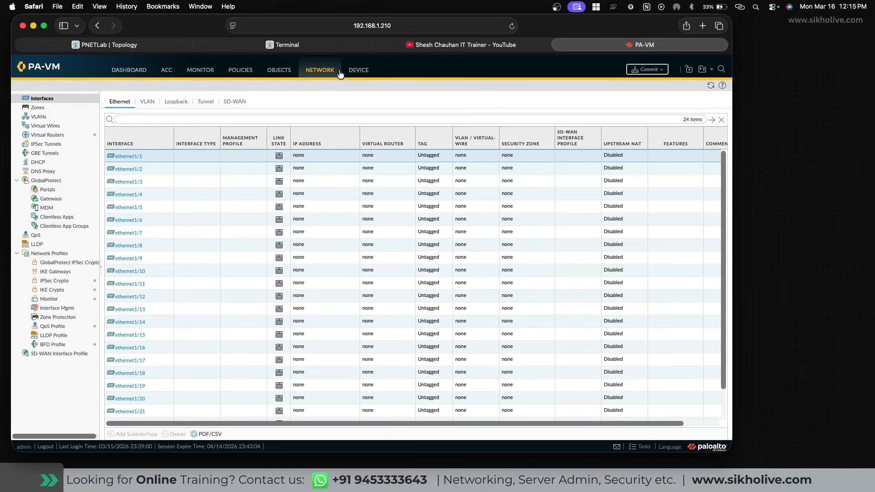
# From the Dashboard, go to Device > Setup > Management and edit General Settings.
pyautogui.click(132, 70)
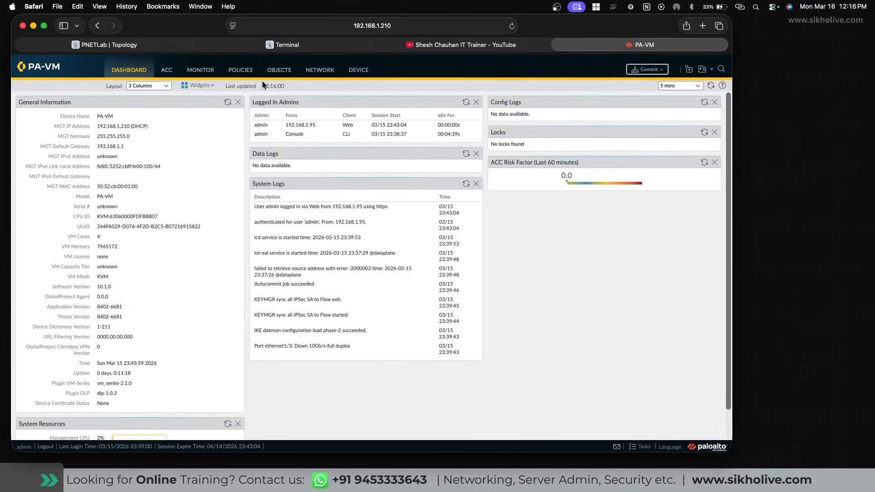
pyautogui.click(359, 71)
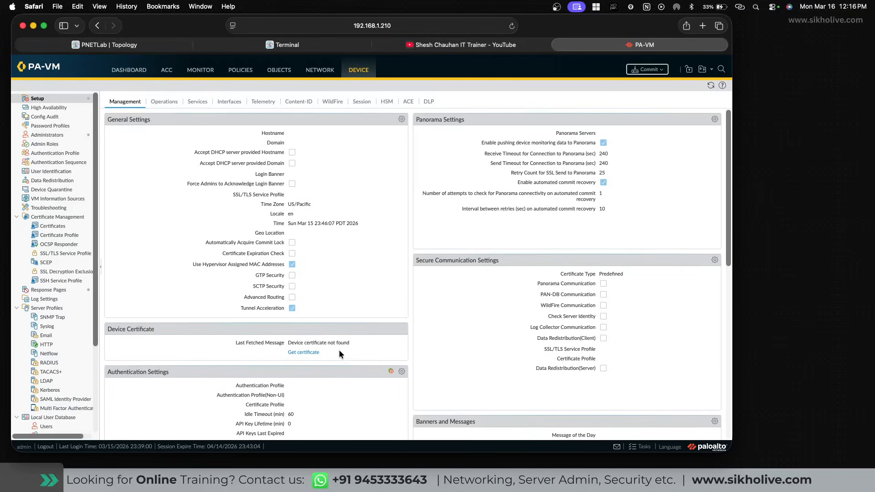
pyautogui.click(401, 120)
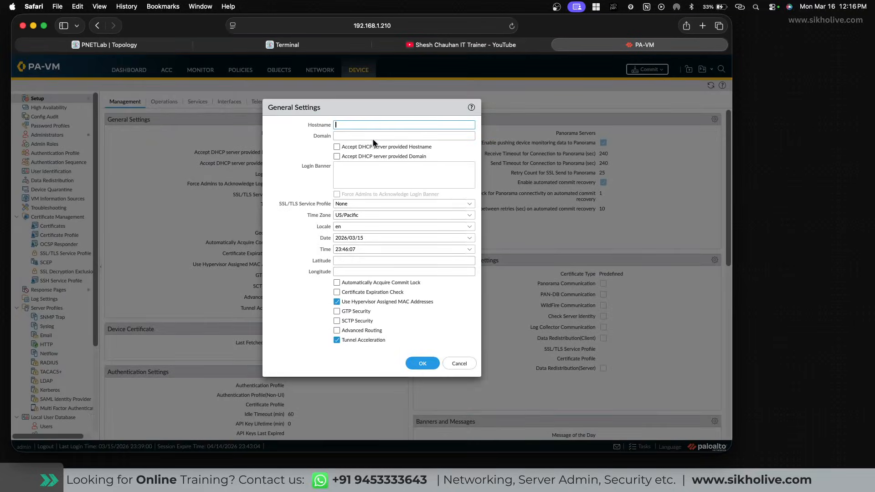
# Inspect Hostname, Domain and SSL/TLS Service Profile (None), then cancel General Settings unchanged.
pyautogui.click(339, 125)
pyautogui.click(341, 136)
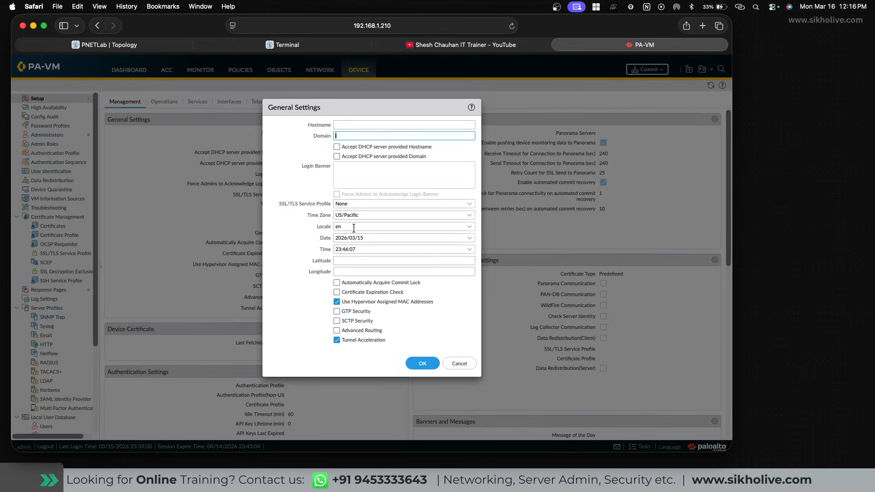
pyautogui.click(471, 205)
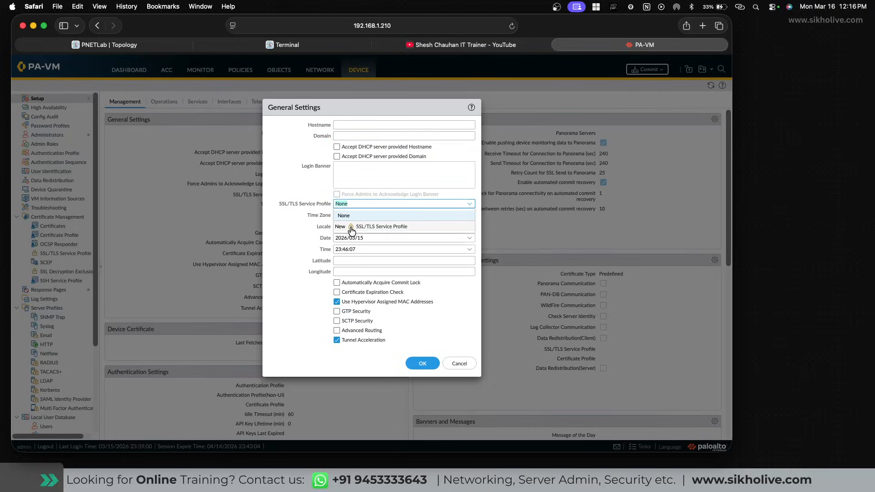
pyautogui.click(300, 205)
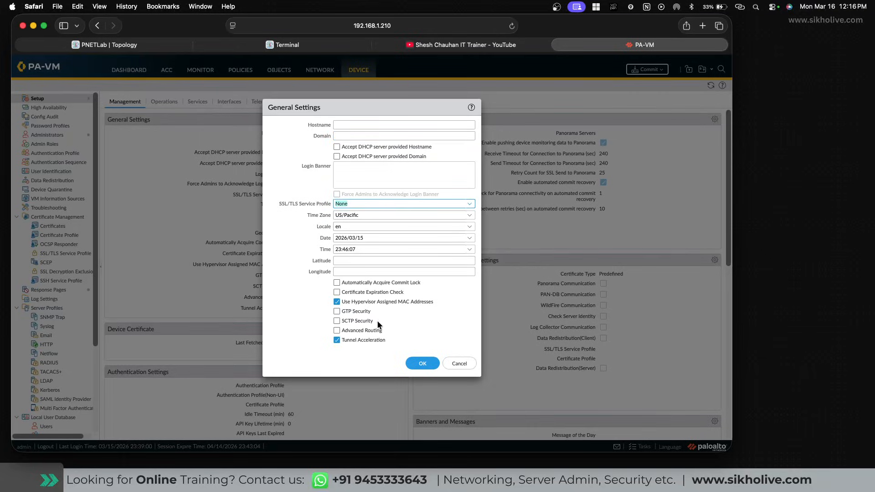
pyautogui.click(456, 364)
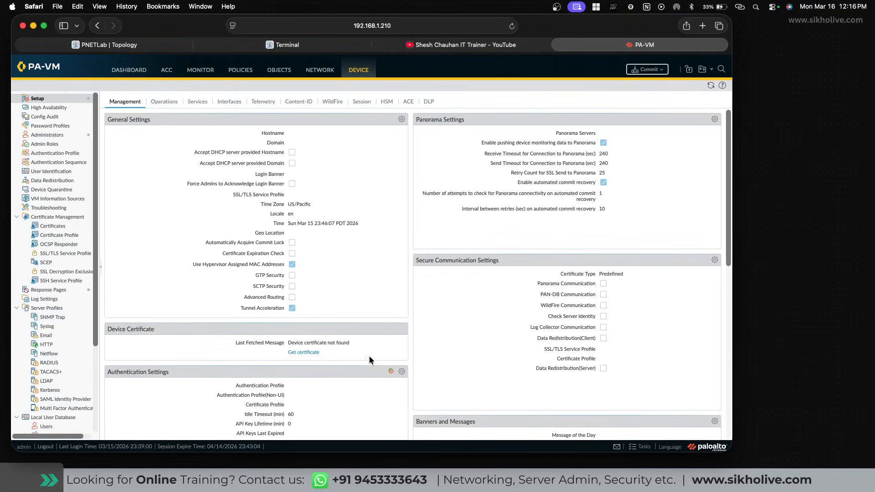
pyautogui.scroll(-5, 223, 349)
pyautogui.scroll(5, 224, 349)
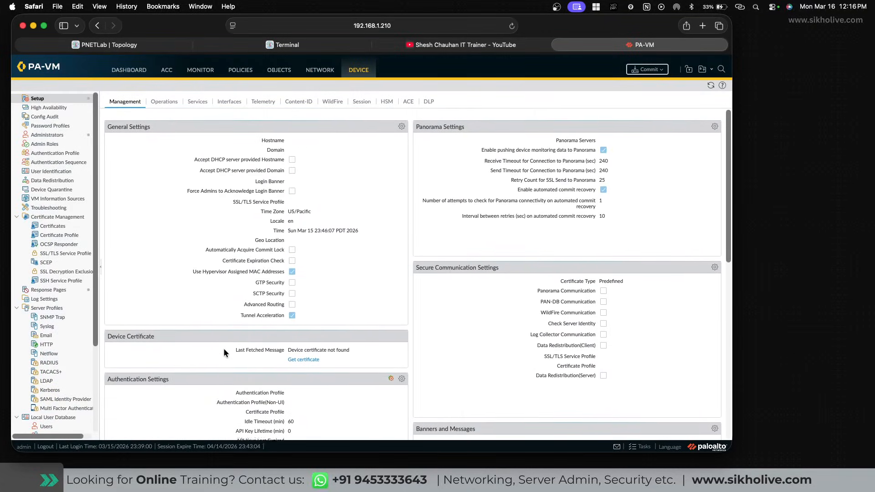
# Cancel the admin password-change form without changes and reload the Device Setup page.
pyautogui.click(25, 448)
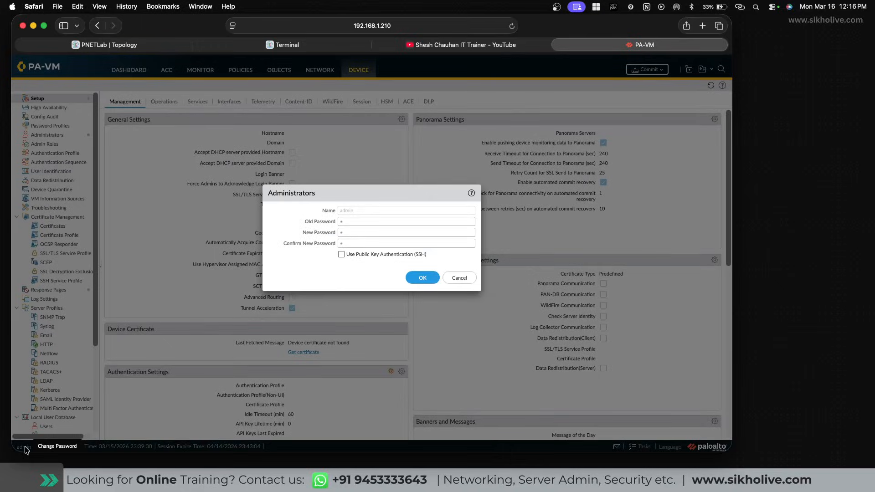
pyautogui.click(349, 220)
pyautogui.click(346, 233)
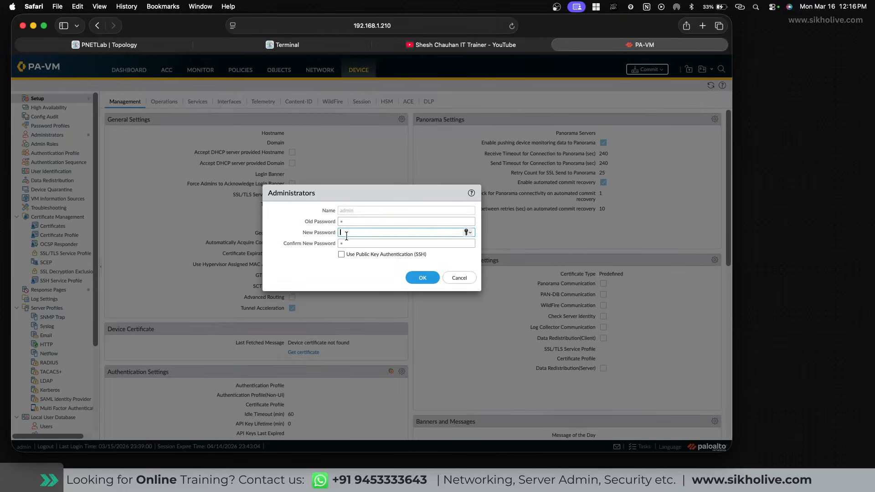
pyautogui.click(354, 243)
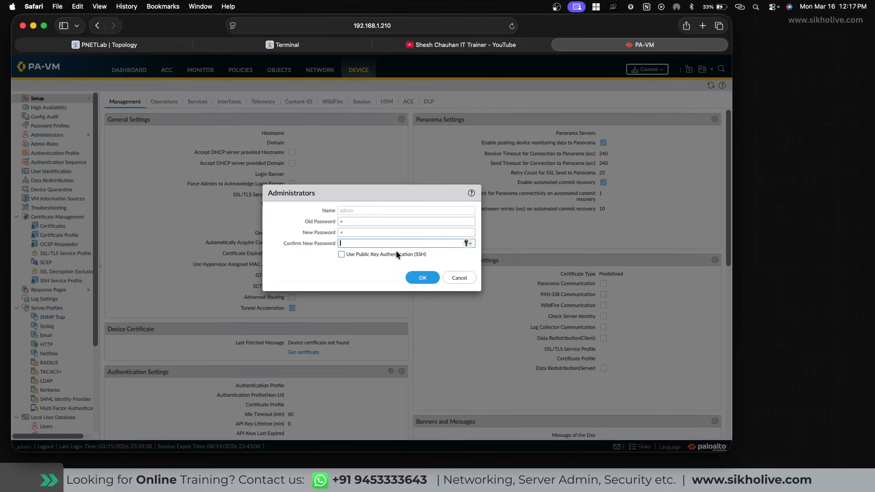
pyautogui.click(460, 279)
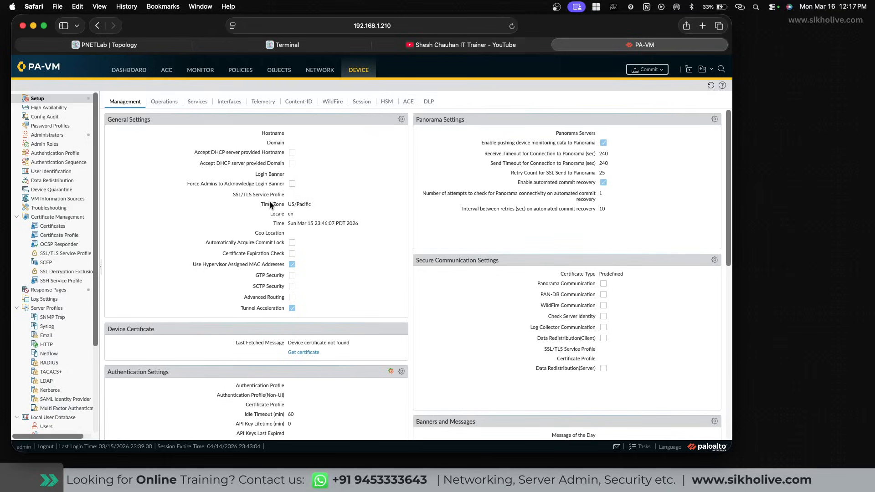
pyautogui.scroll(-1, 210, 243)
pyautogui.scroll(1, 209, 244)
pyautogui.click(364, 72)
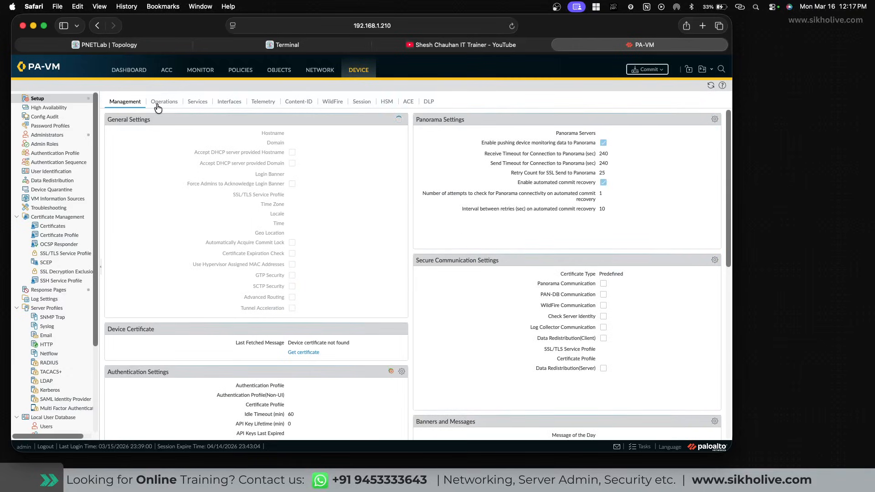
# Open the management interface settings and inspect the static IP, netmask and gateway fields.
pyautogui.click(232, 103)
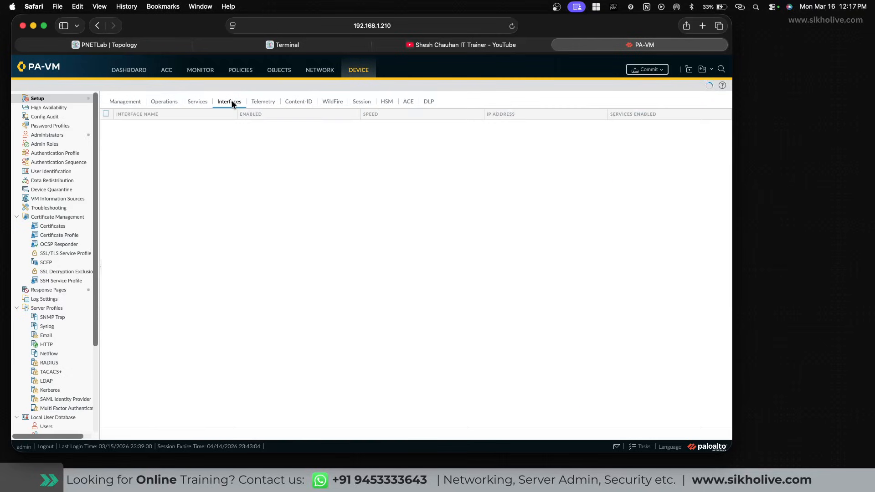
pyautogui.click(118, 126)
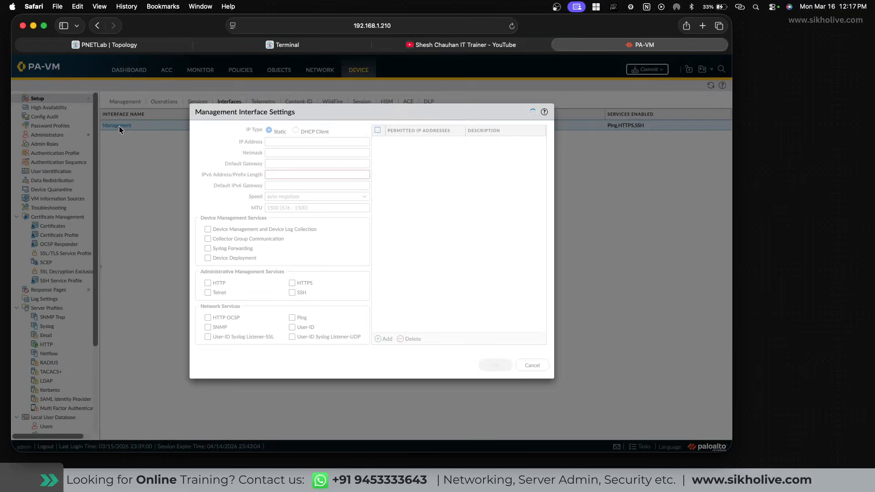
pyautogui.click(269, 131)
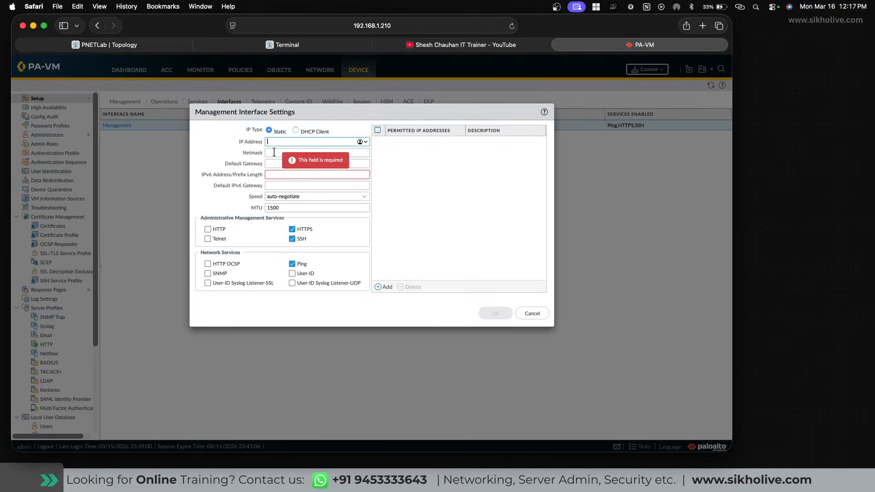
pyautogui.click(274, 154)
pyautogui.click(272, 163)
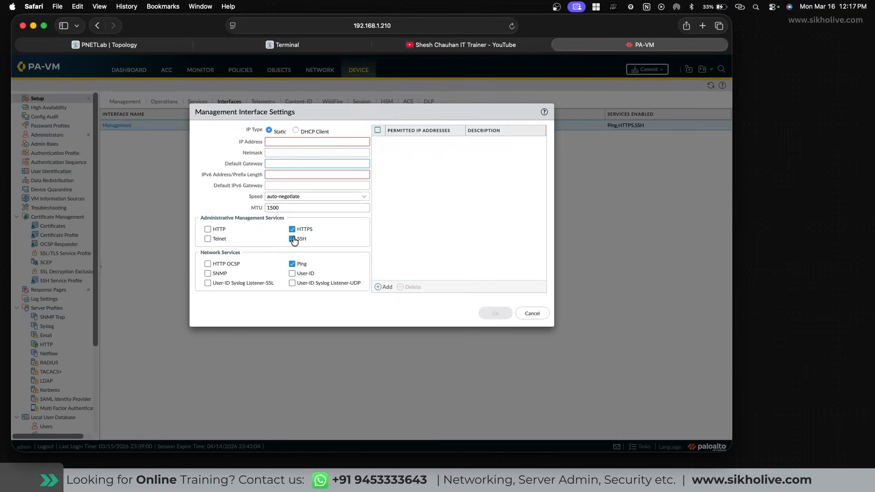
# Keep IP Type on DHCP Client, enable Telnet, save, and open the commit dialog.
pyautogui.click(296, 130)
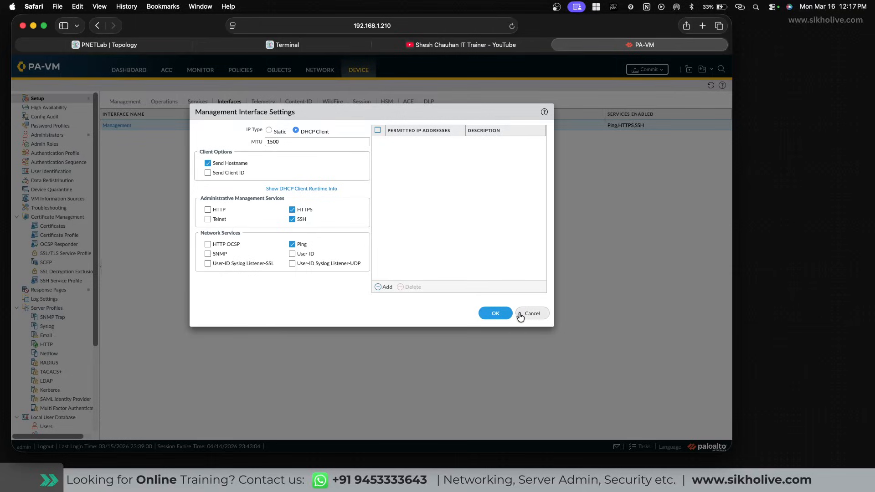
pyautogui.click(208, 221)
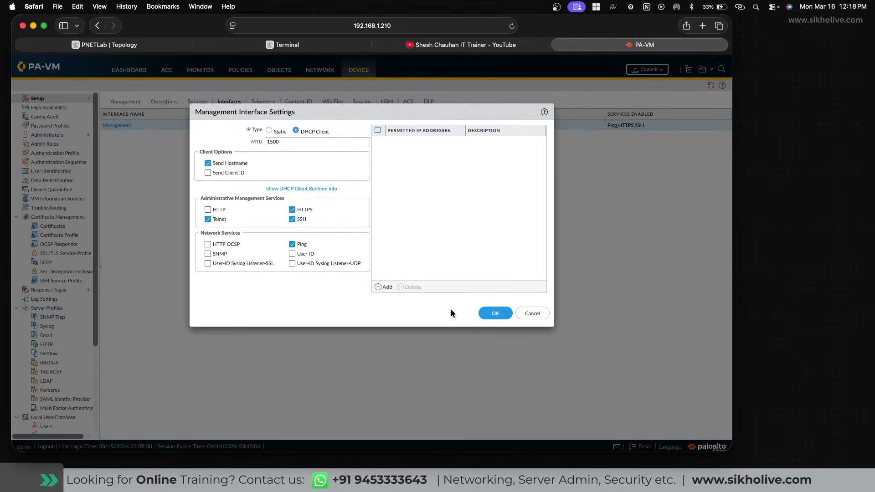
pyautogui.click(496, 314)
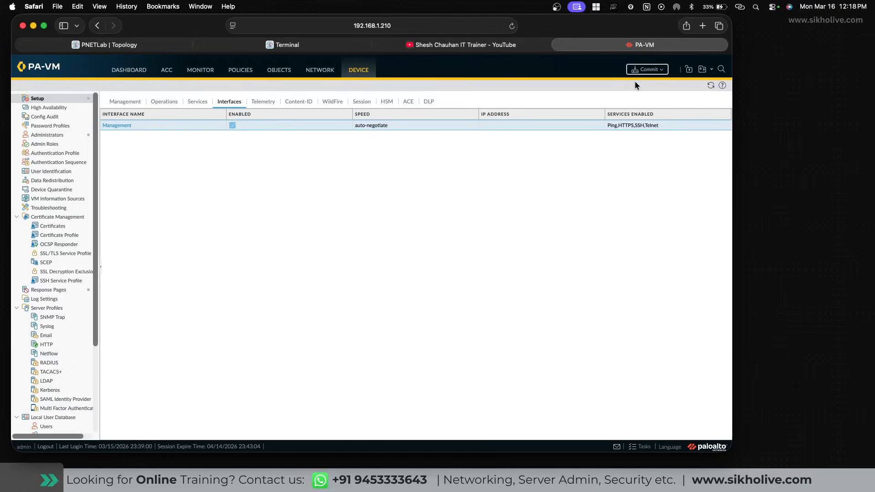
pyautogui.click(659, 72)
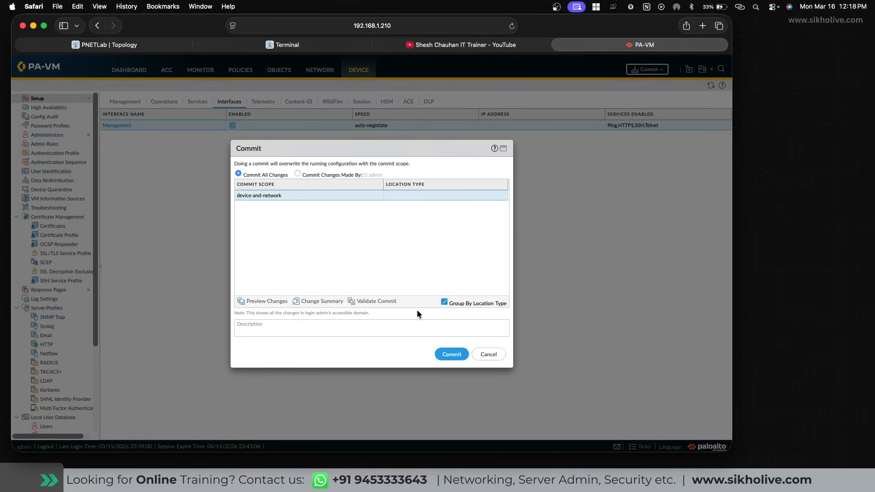
# Commit all pending changes and close the Commit Status report.
pyautogui.click(452, 355)
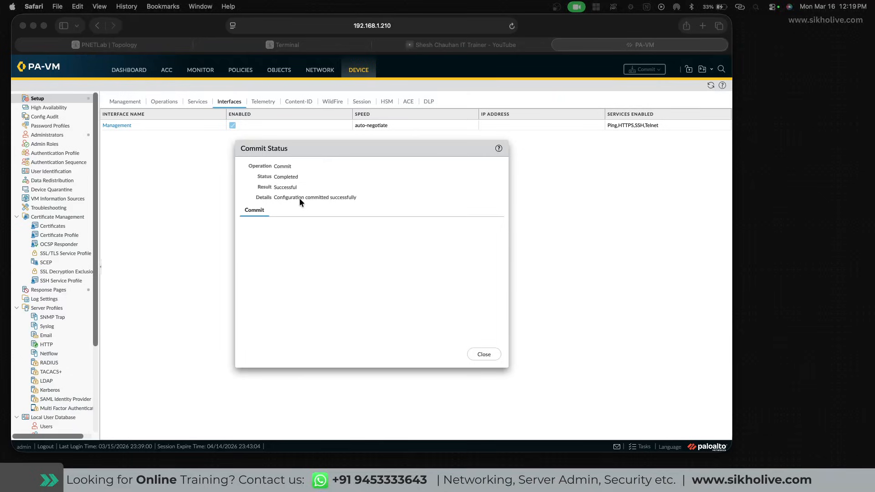
pyautogui.click(484, 355)
pyautogui.click(484, 356)
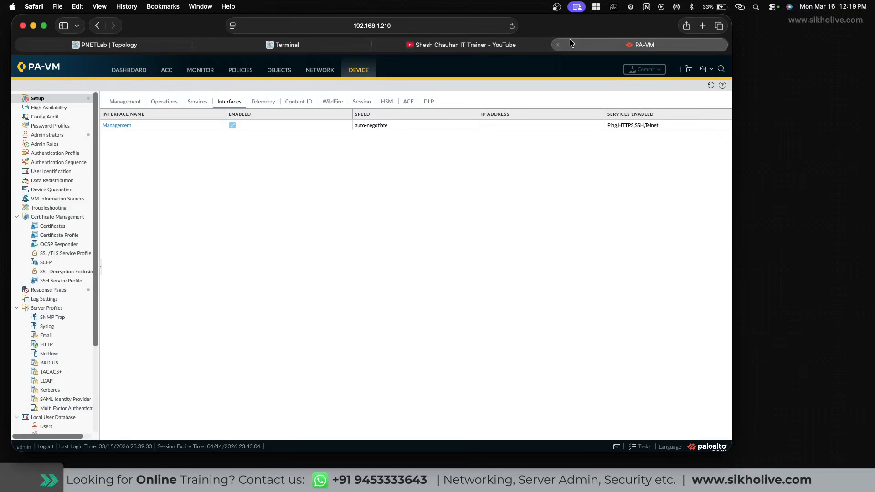
pyautogui.write('ter')
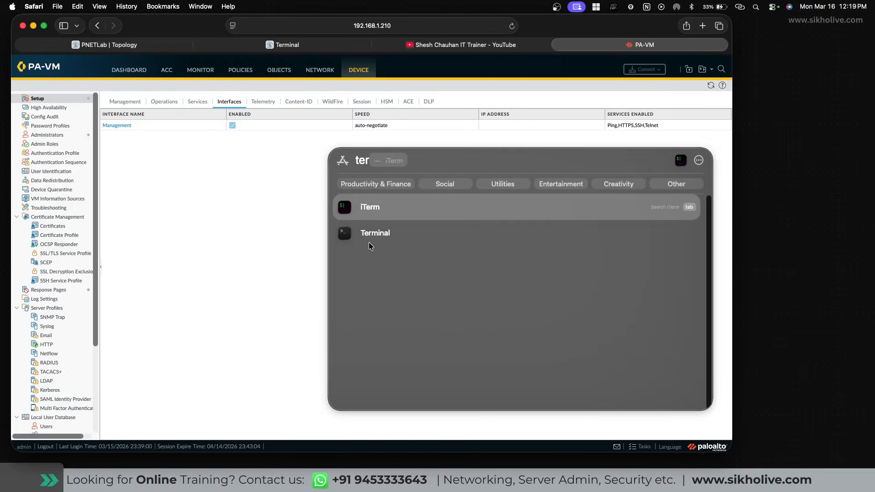
pyautogui.click(377, 235)
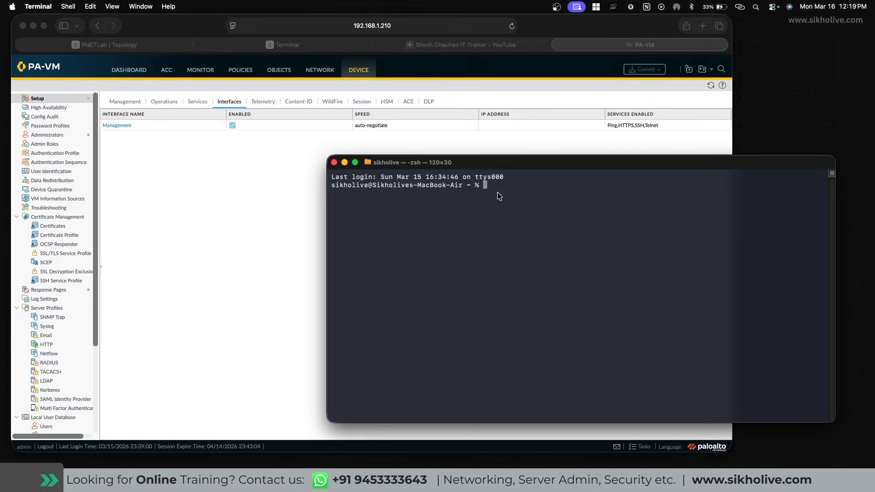
pyautogui.write('ssh admin@192.168.1.210')
pyautogui.press('Return')
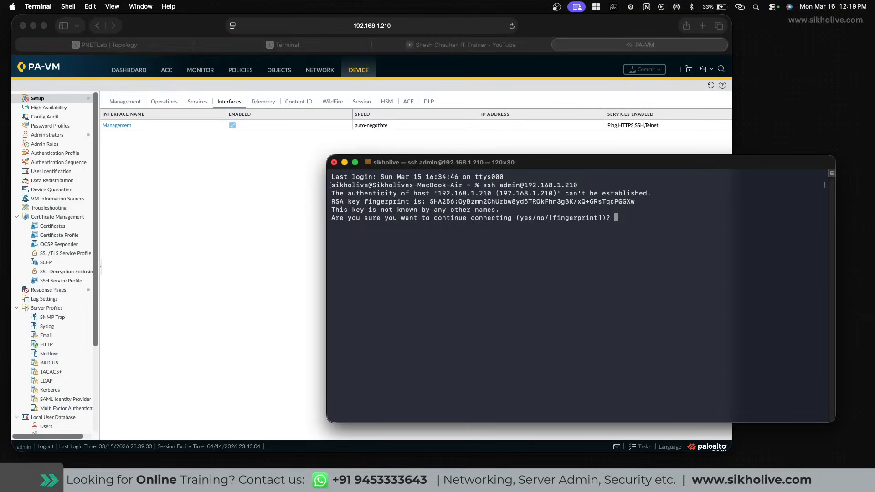
pyautogui.write('yes')
pyautogui.press('Return')
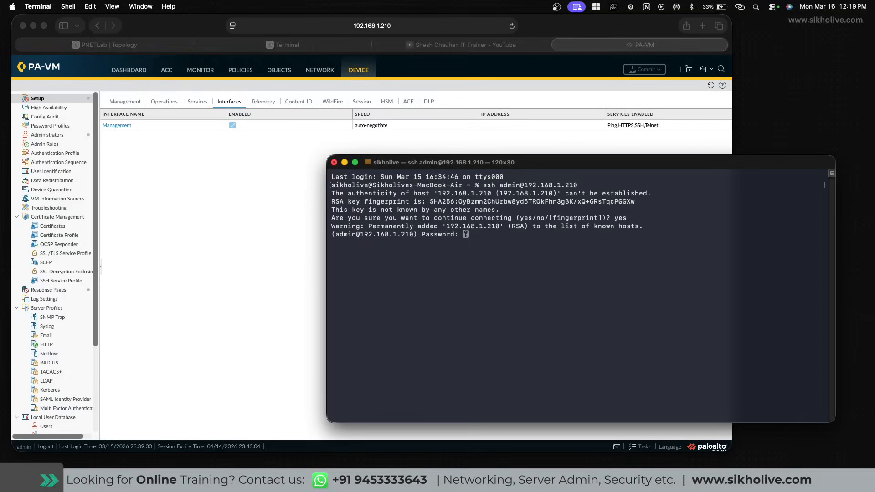
pyautogui.press('Return')
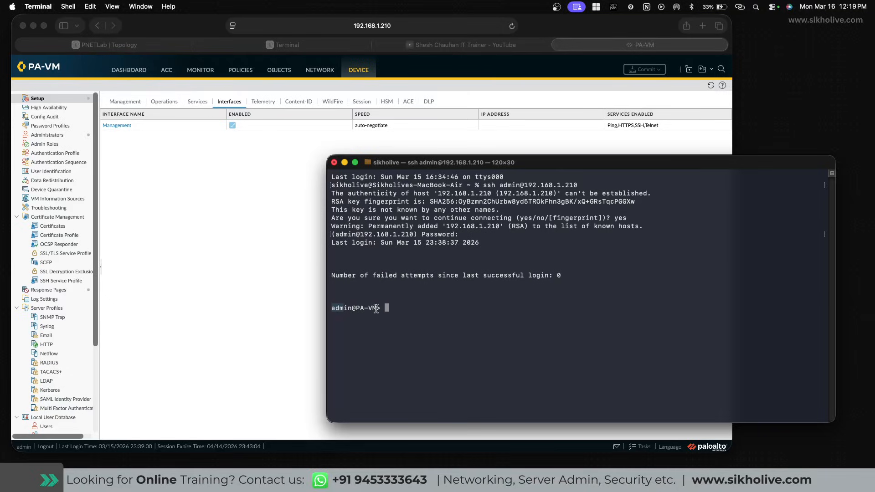
# Run 'show interface management', then return to the firewall's web dashboard.
pyautogui.write('show interface management')
pyautogui.press('Return')
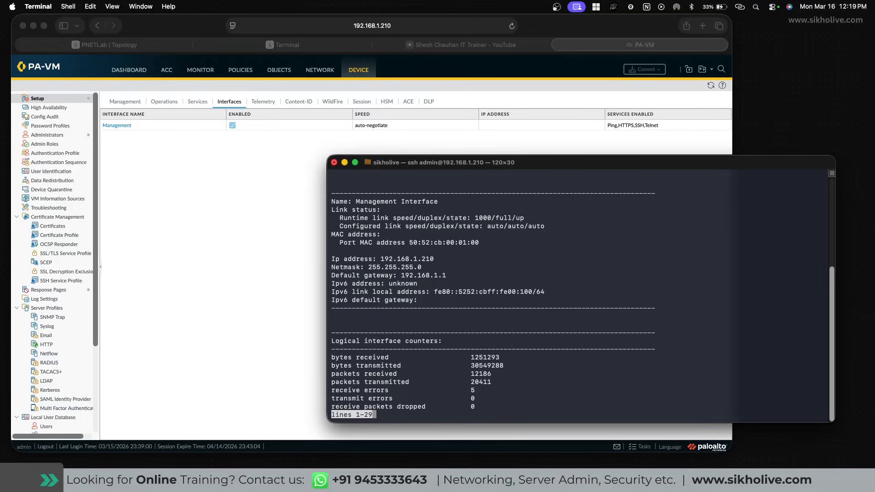
pyautogui.press('super+Tab')
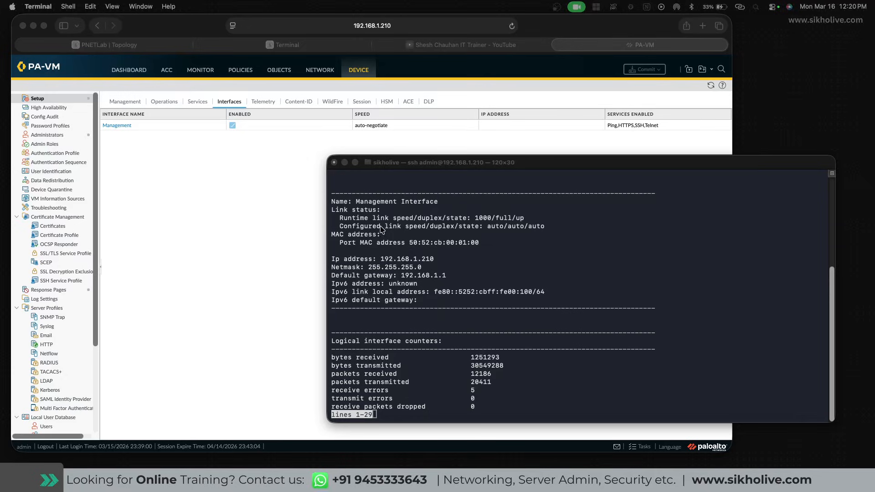
pyautogui.click(148, 62)
pyautogui.click(129, 70)
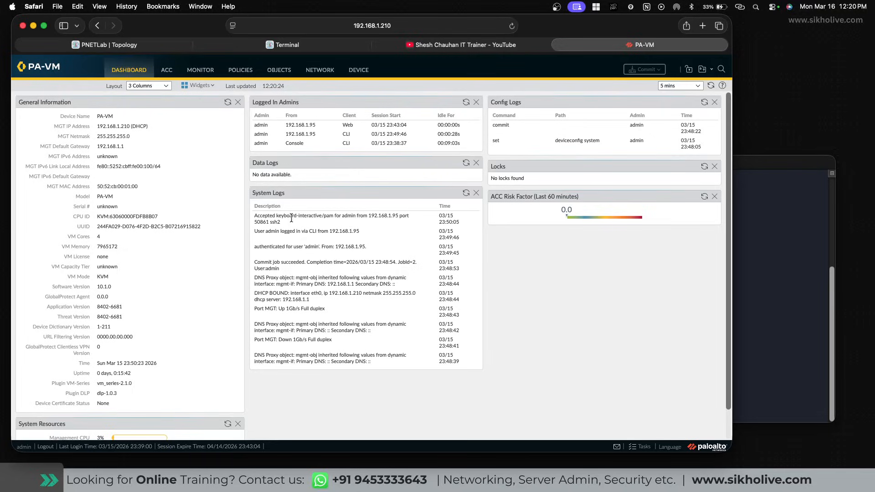
# Highlight the ssh2 login and source IP 192.168.1.95 in System Logs, then open ACC.
pyautogui.moveTo(281, 222); pyautogui.dragTo(258, 222)
pyautogui.click(259, 222)
pyautogui.moveTo(369, 216); pyautogui.dragTo(399, 216)
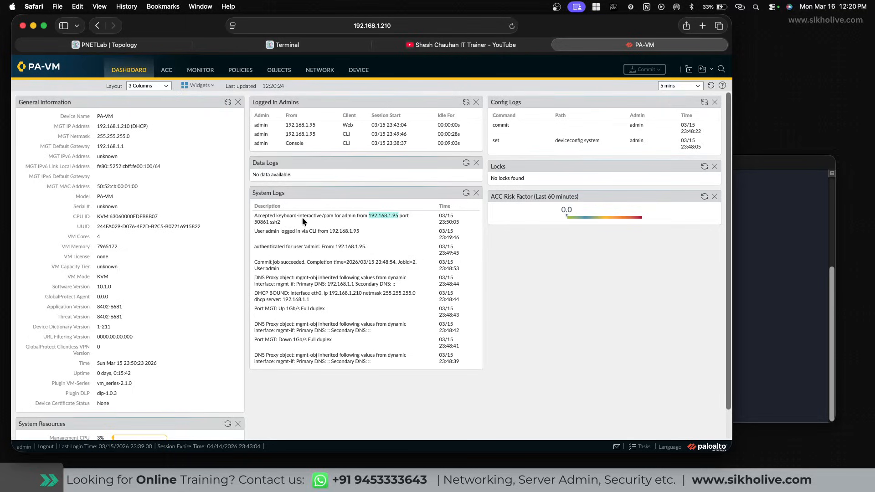
pyautogui.click(367, 217)
pyautogui.click(166, 69)
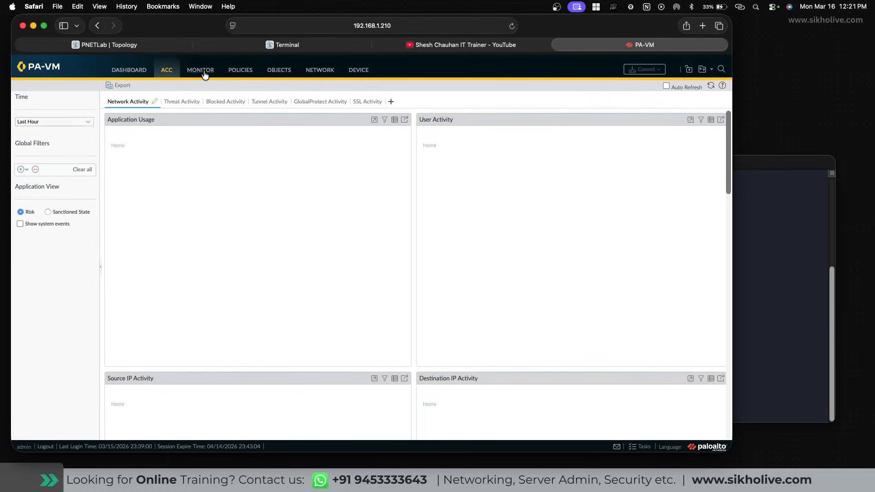
# Browse the Monitor logs, Security policy rules and Address objects, ending on Network > Interfaces > Ethernet.
pyautogui.click(204, 75)
pyautogui.click(240, 71)
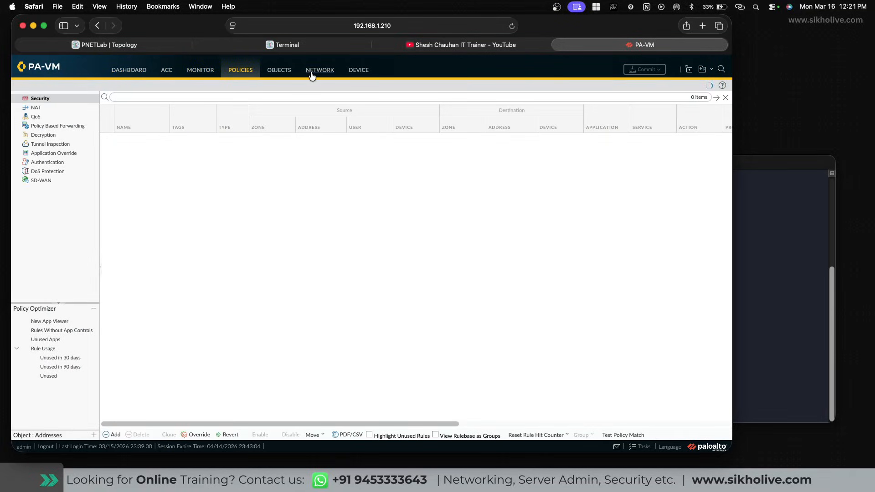
pyautogui.click(279, 70)
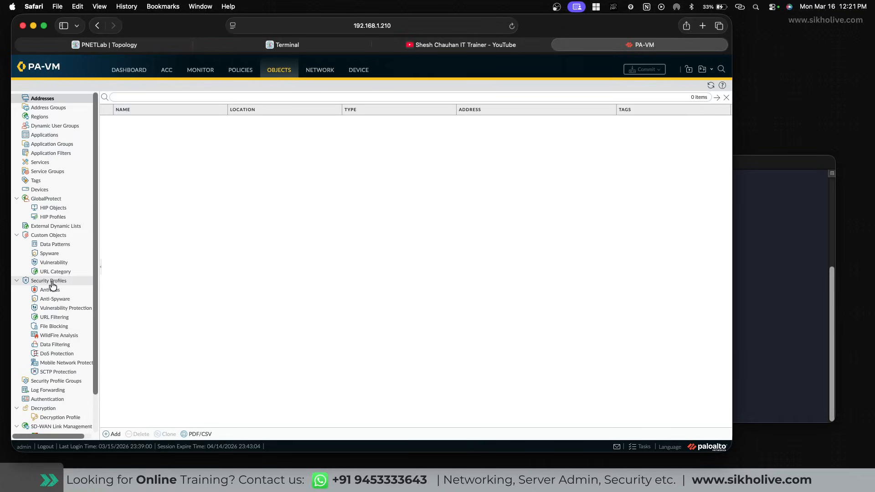
pyautogui.scroll(-3, 55, 351)
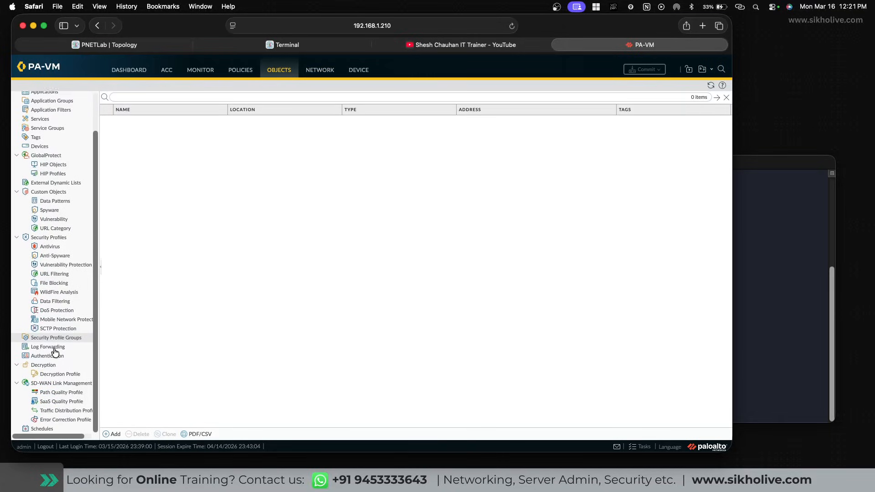
pyautogui.click(320, 71)
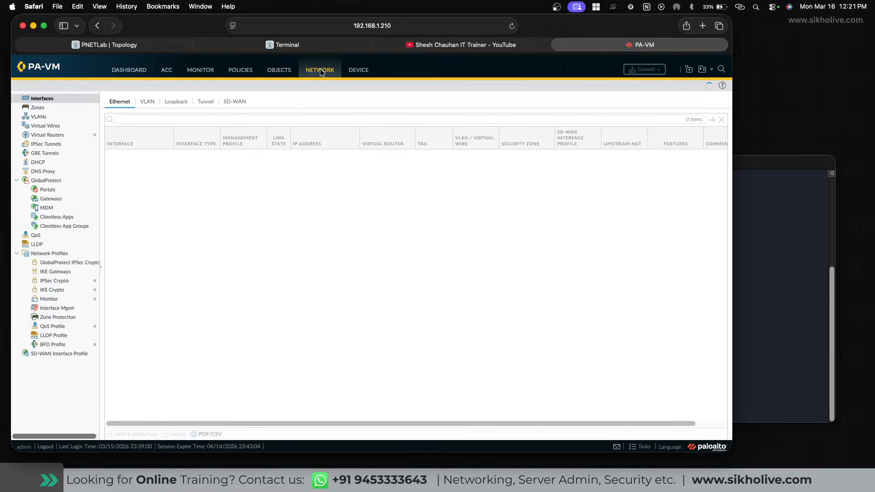